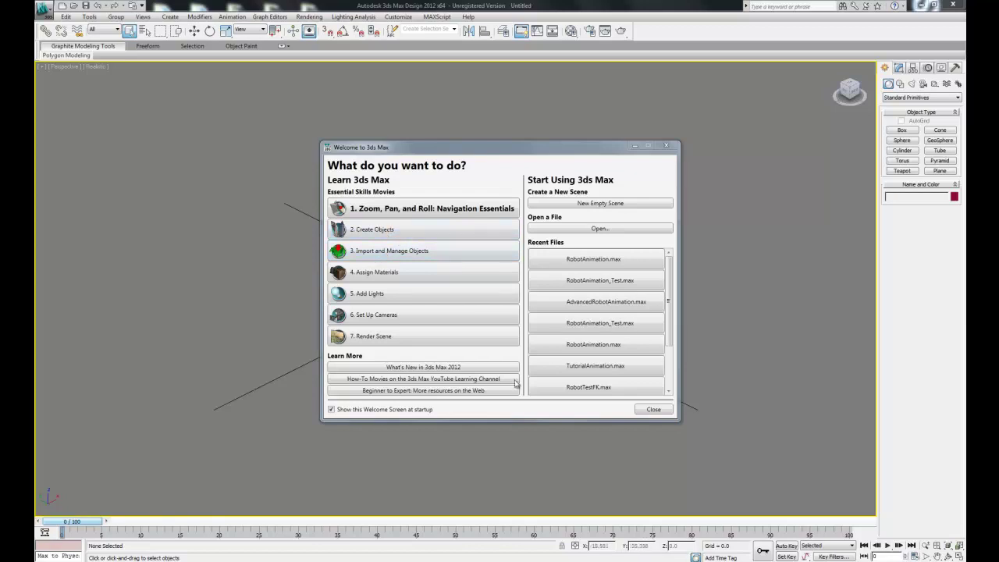
# Close the Welcome screen and browse the Rendering and Graph Editors menus without choosing anything
pyautogui.click(658, 410)
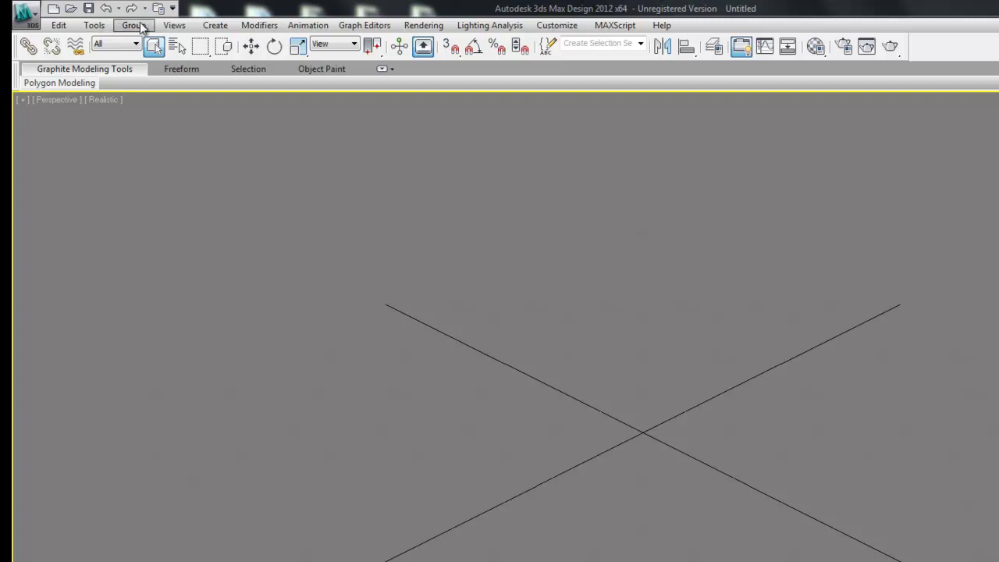
pyautogui.click(421, 25)
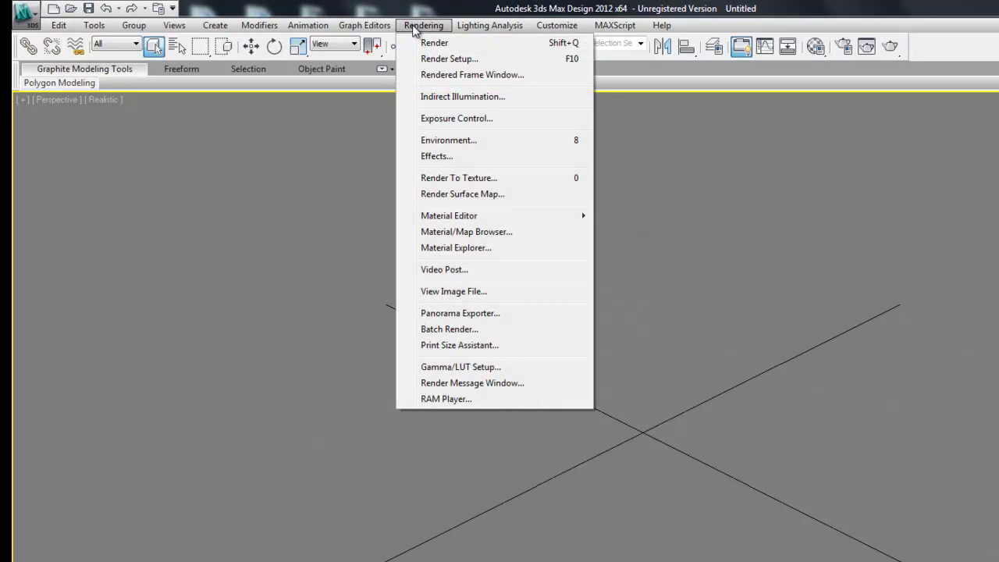
pyautogui.click(414, 28)
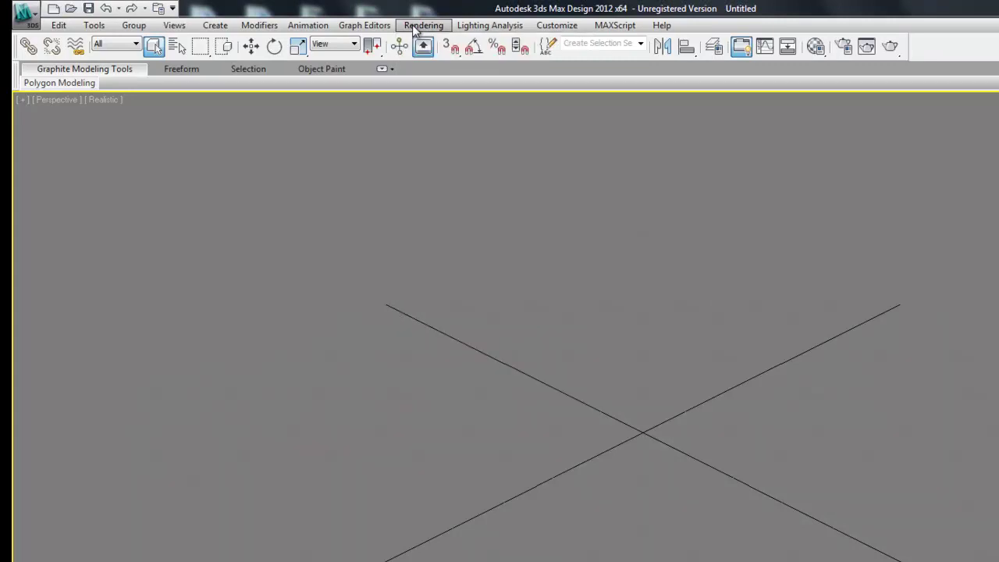
pyautogui.click(385, 28)
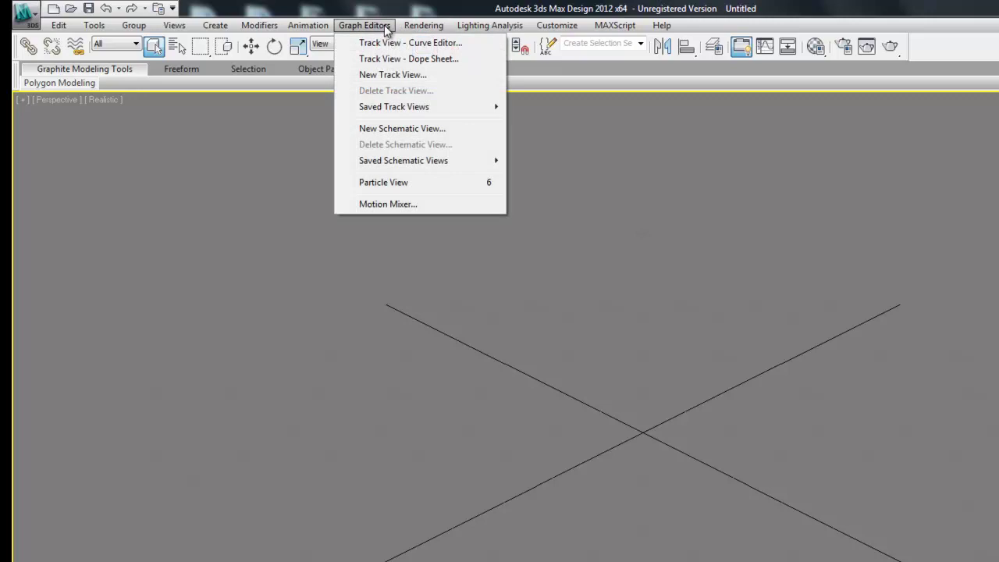
pyautogui.click(385, 29)
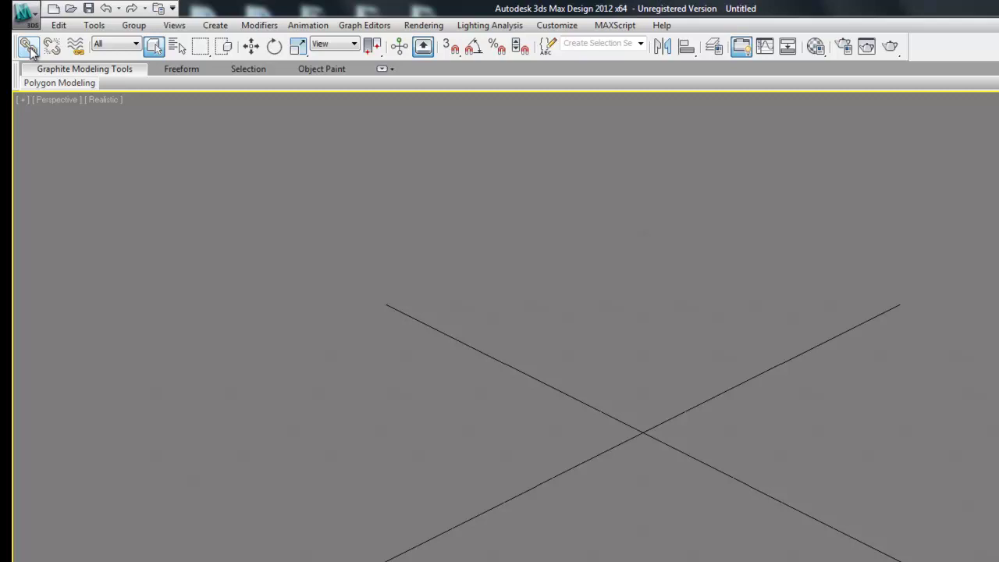
# Try the Select and Move, Rotate and Uniform Scale tools, then set the reference coordinate system to Local
pyautogui.click(255, 52)
pyautogui.click(274, 48)
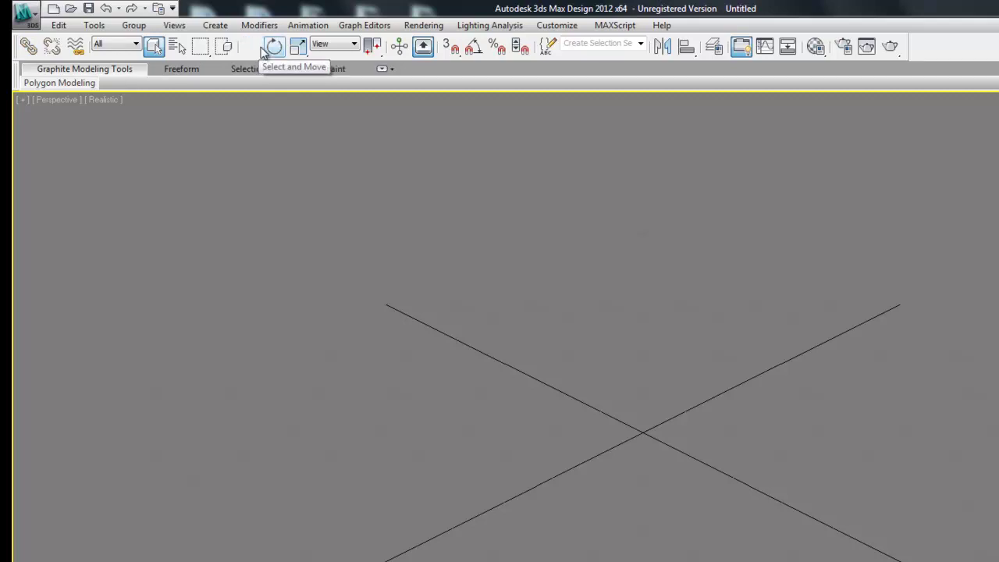
pyautogui.click(296, 47)
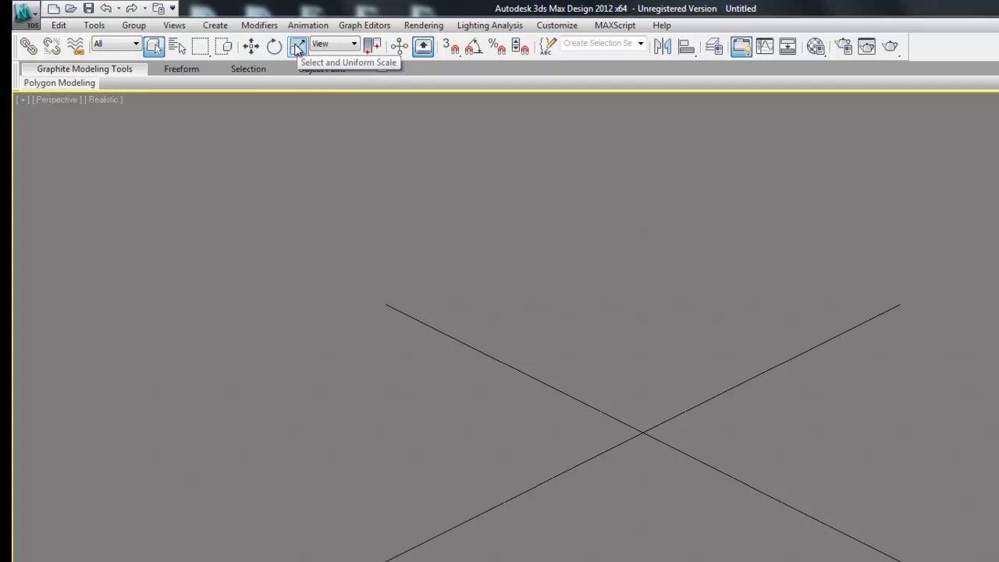
pyautogui.click(252, 47)
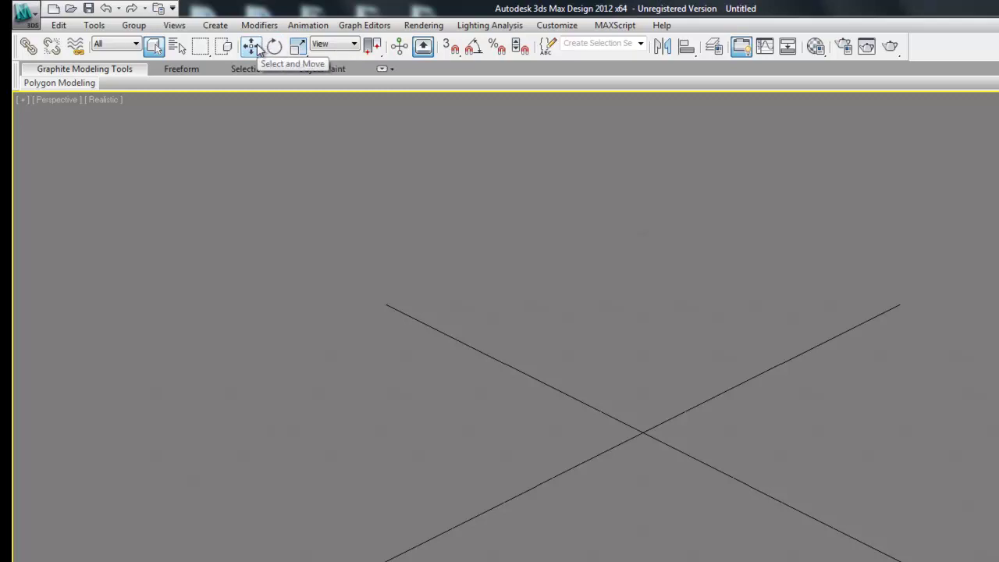
pyautogui.click(297, 47)
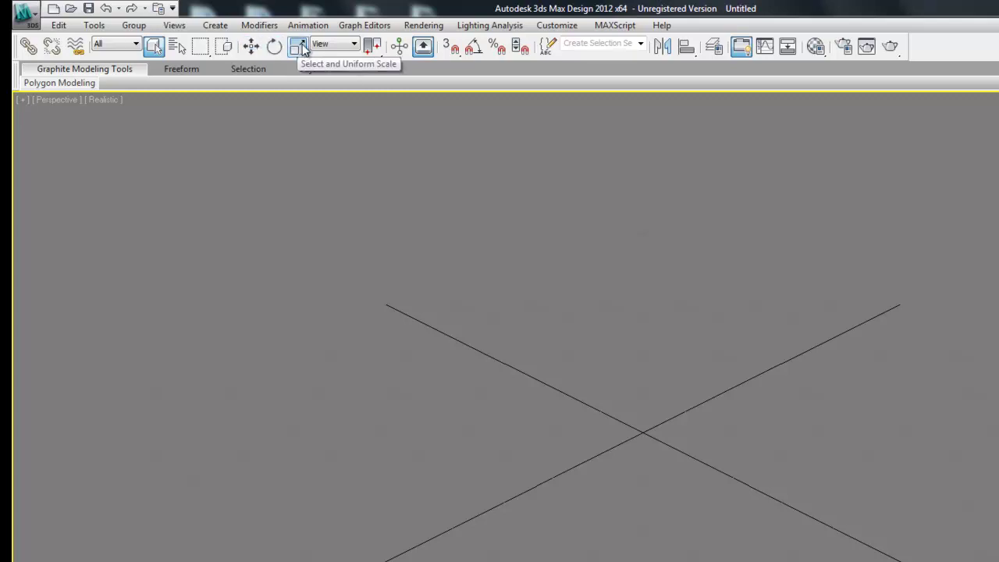
pyautogui.click(352, 45)
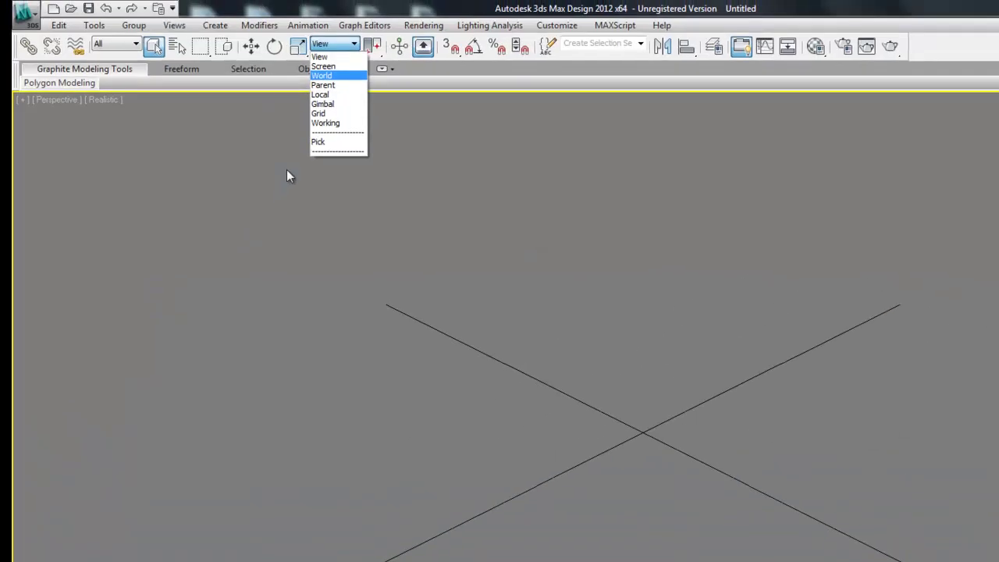
pyautogui.click(320, 95)
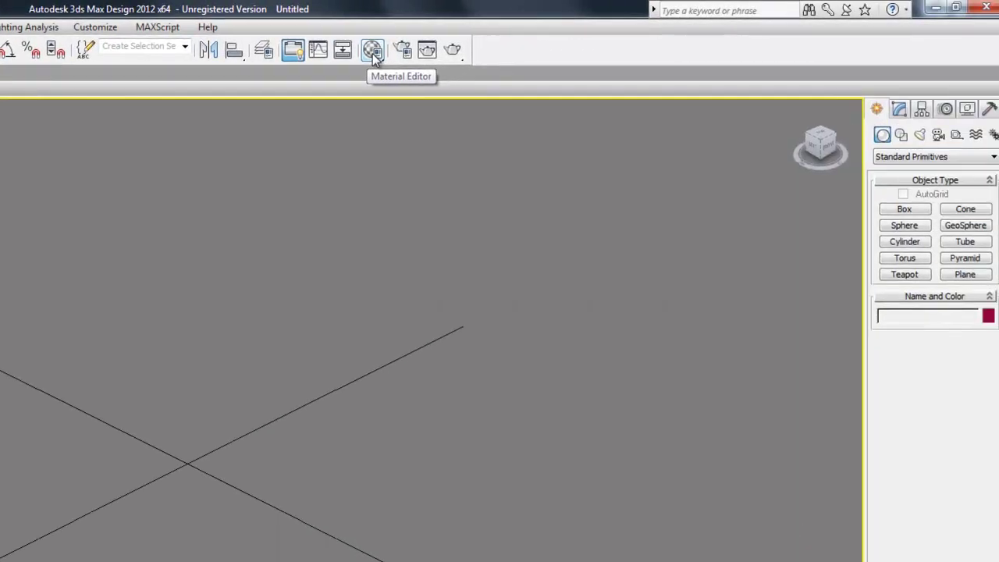
pyautogui.click(694, 48)
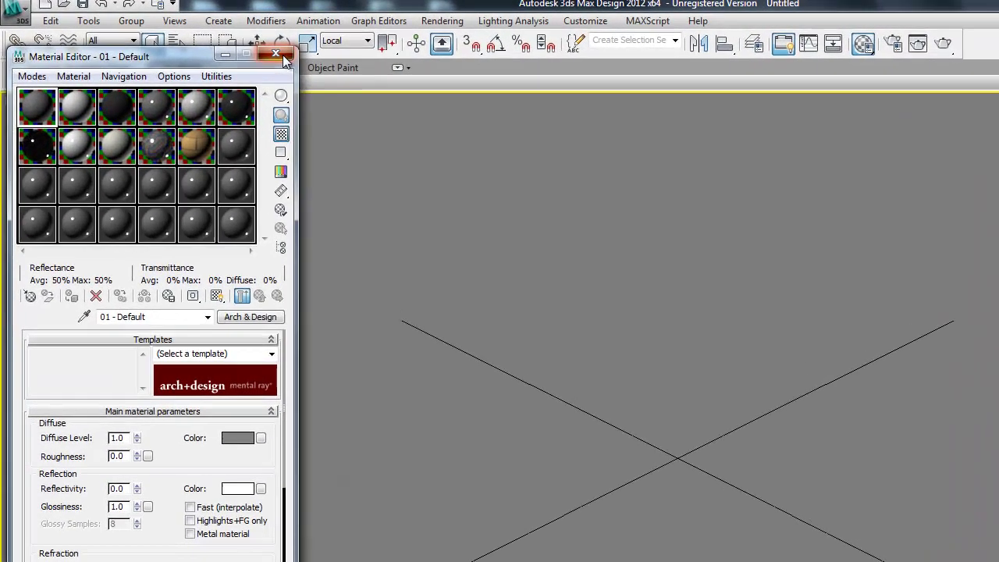
pyautogui.click(192, 40)
pyautogui.click(893, 44)
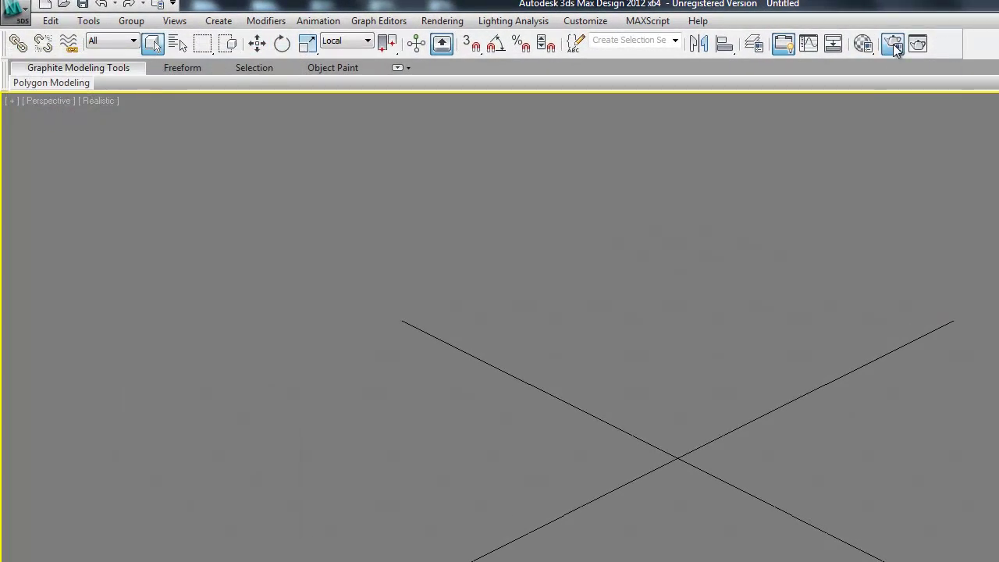
pyautogui.moveTo(585, 65); pyautogui.dragTo(196, 53)
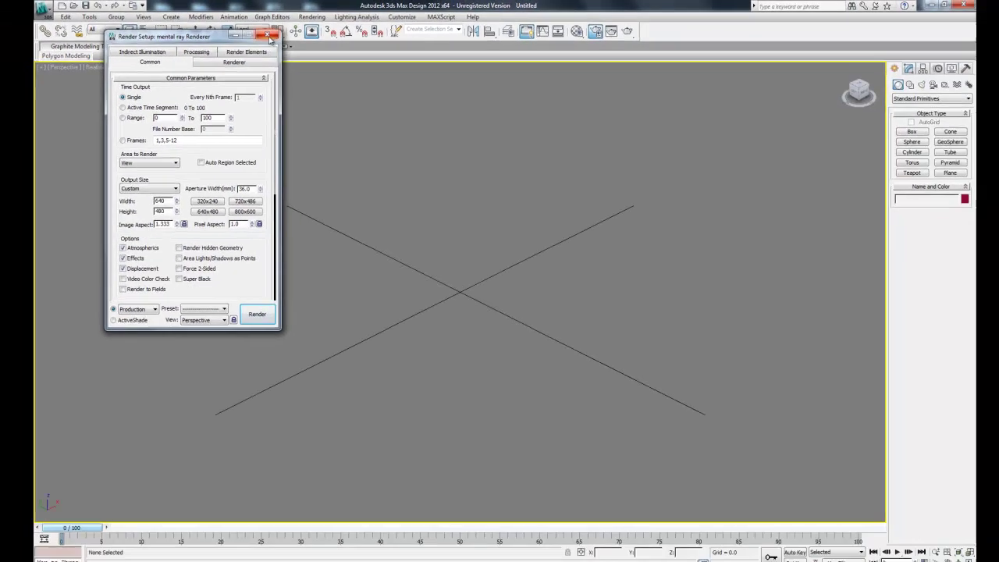
pyautogui.click(270, 38)
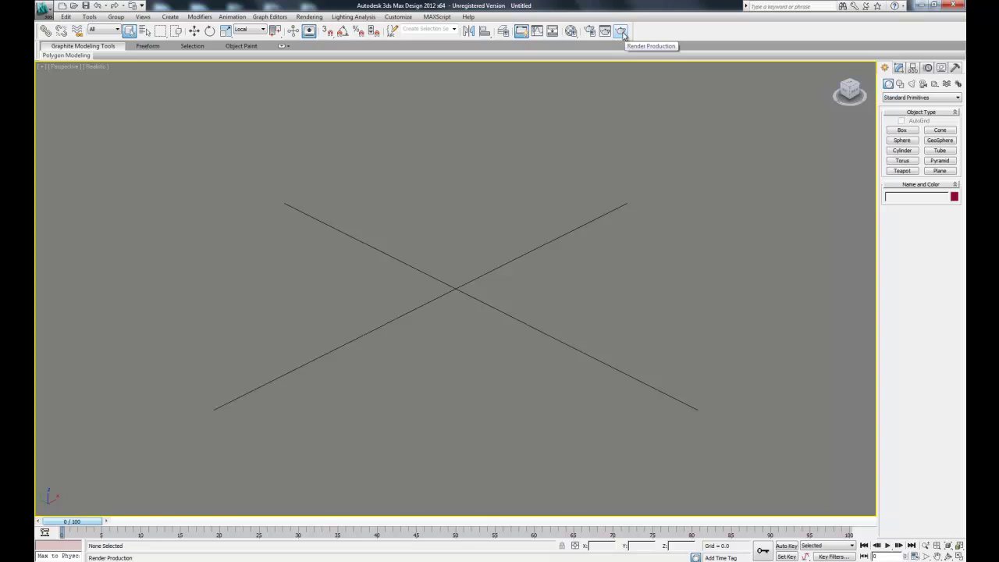
# Draw green cube Box001, about 35 units per side, at the grid centre in the Perspective viewport
pyautogui.click(622, 32)
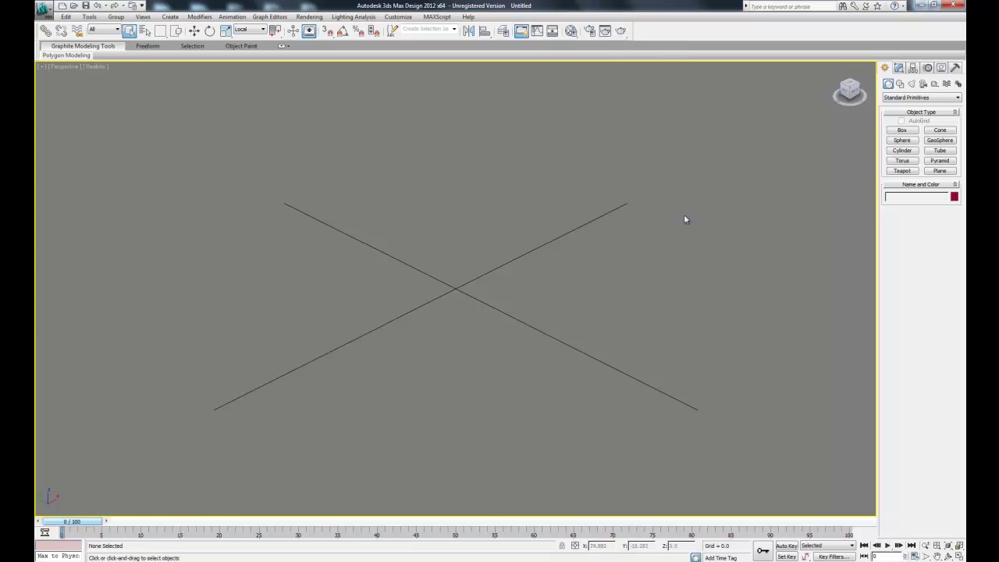
pyautogui.click(901, 130)
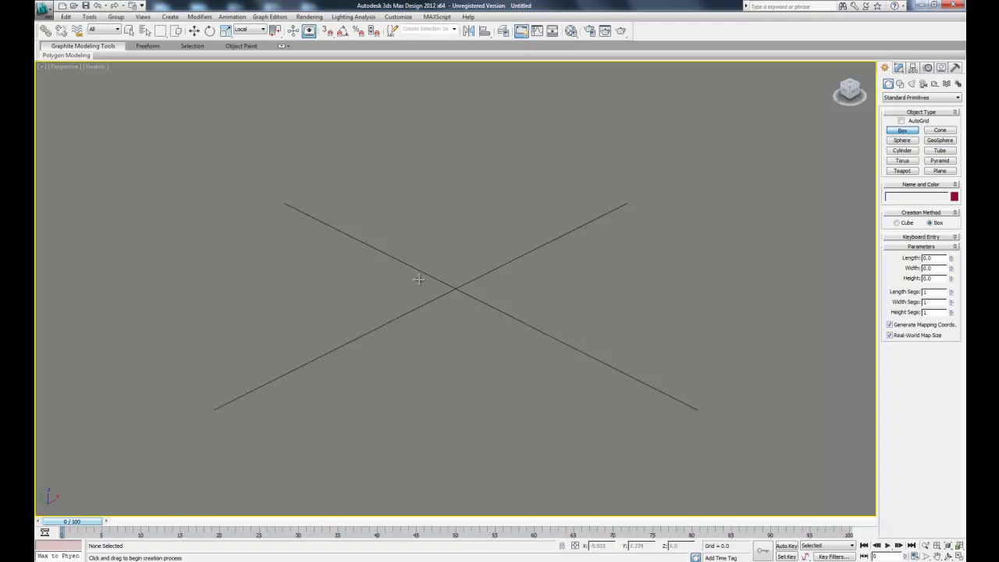
pyautogui.moveTo(434, 263); pyautogui.dragTo(434, 353)
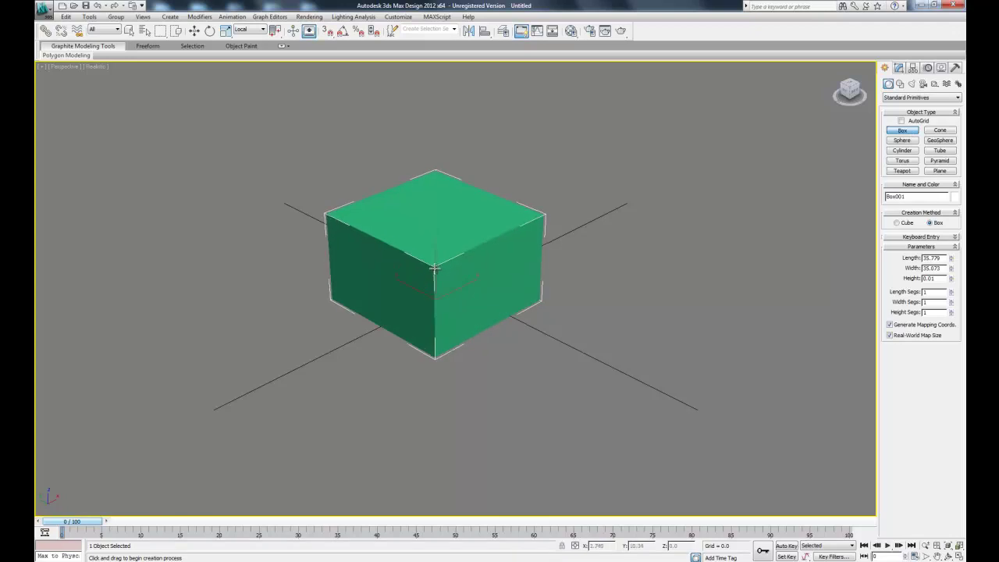
pyautogui.click(436, 227)
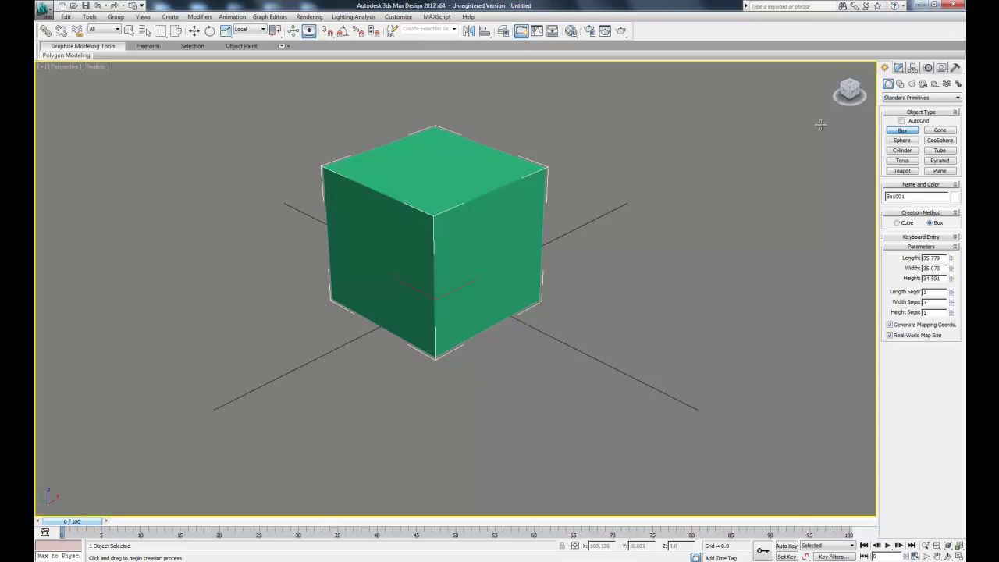
# Browse the Lights and Cameras categories, then the box's Modify panel and modifier list without adding any
pyautogui.click(912, 84)
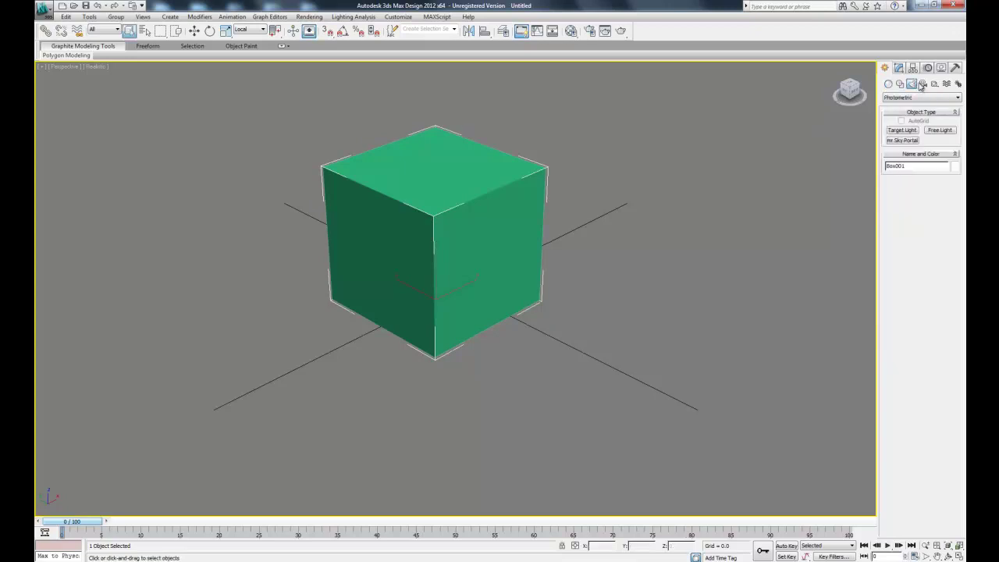
pyautogui.click(920, 84)
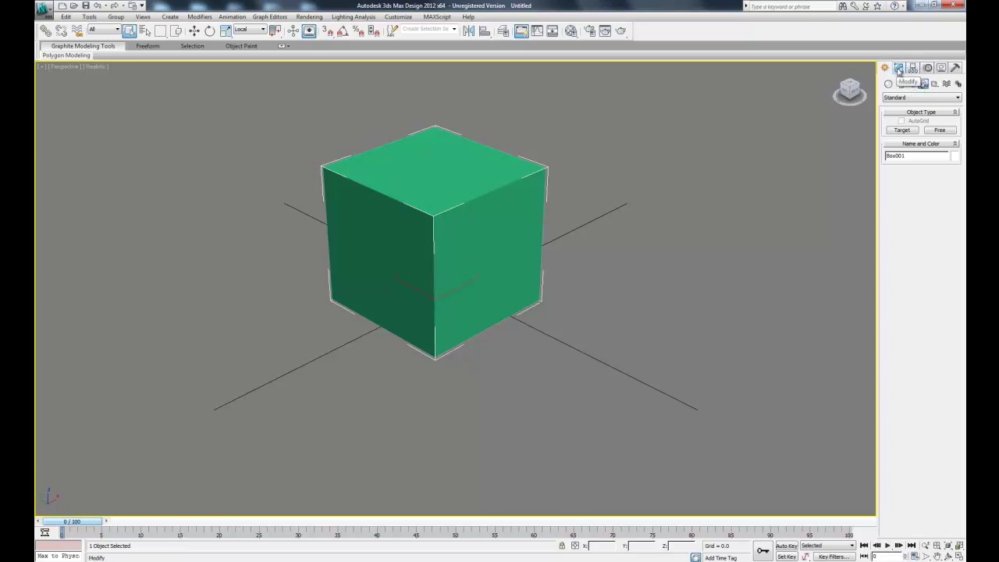
pyautogui.click(899, 69)
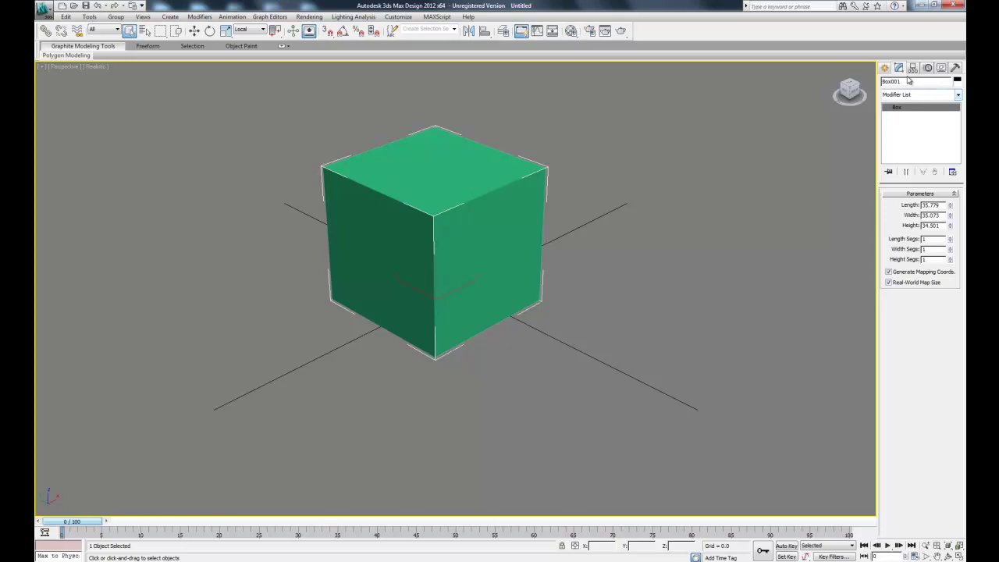
pyautogui.click(957, 94)
pyautogui.click(958, 94)
# Review the box's Hierarchy pivot and Motion controller settings, then return to Create and deselect it
pyautogui.click(913, 69)
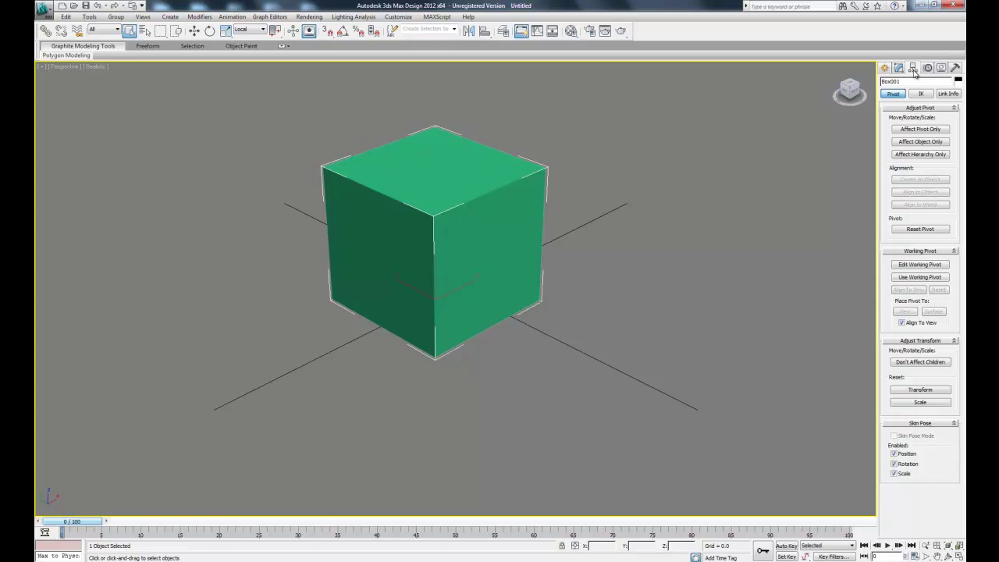
pyautogui.click(929, 68)
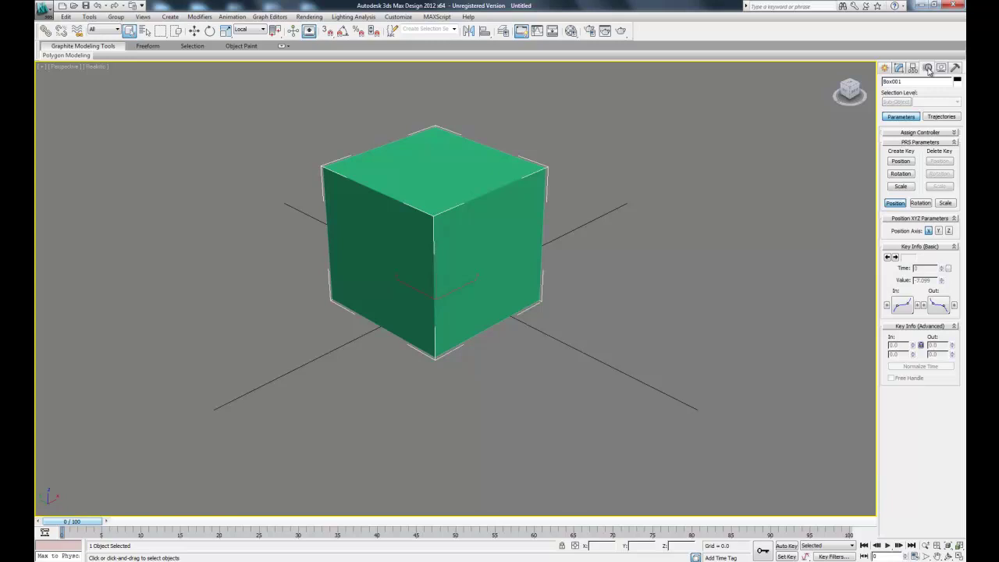
pyautogui.click(936, 133)
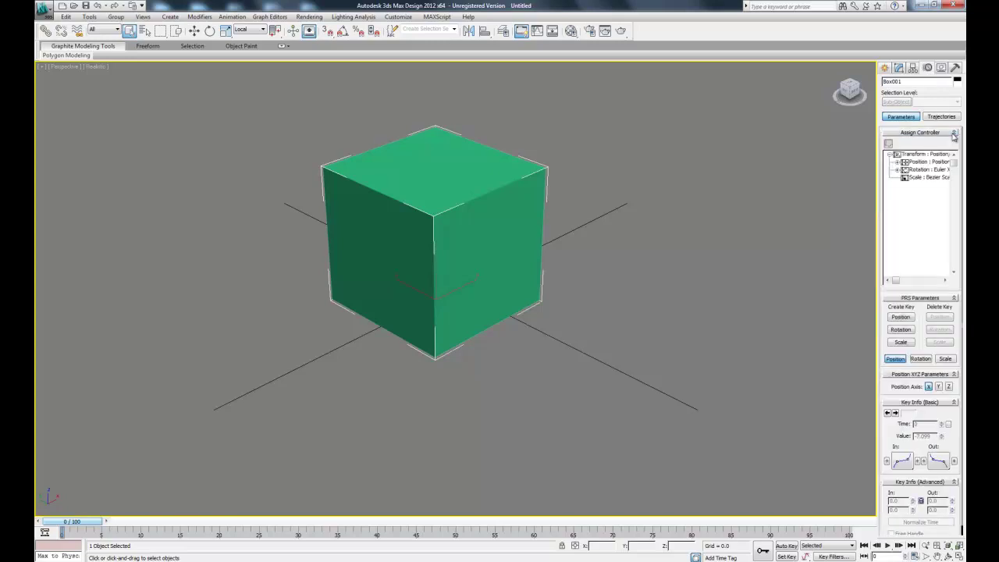
pyautogui.click(953, 134)
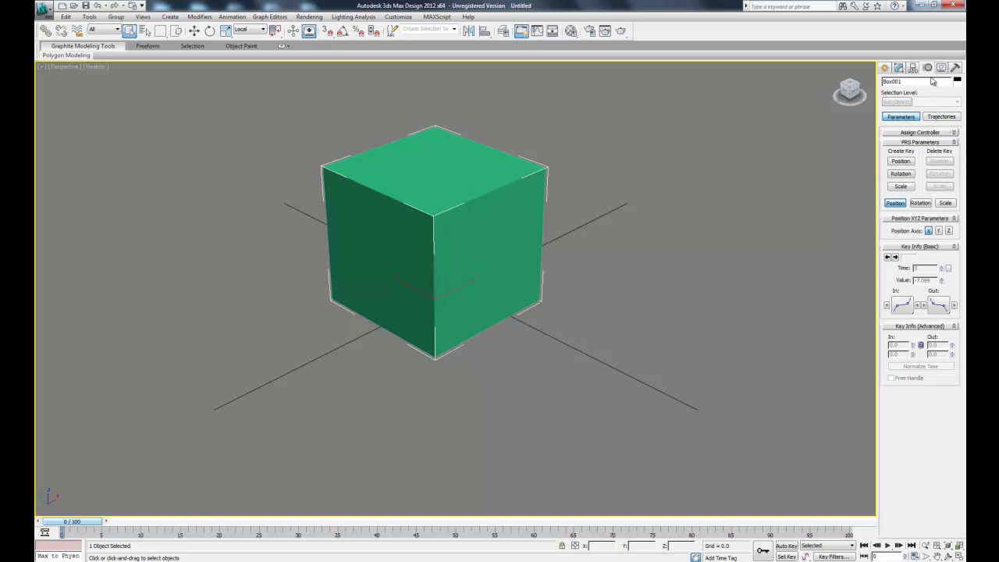
pyautogui.click(884, 68)
pyautogui.click(775, 444)
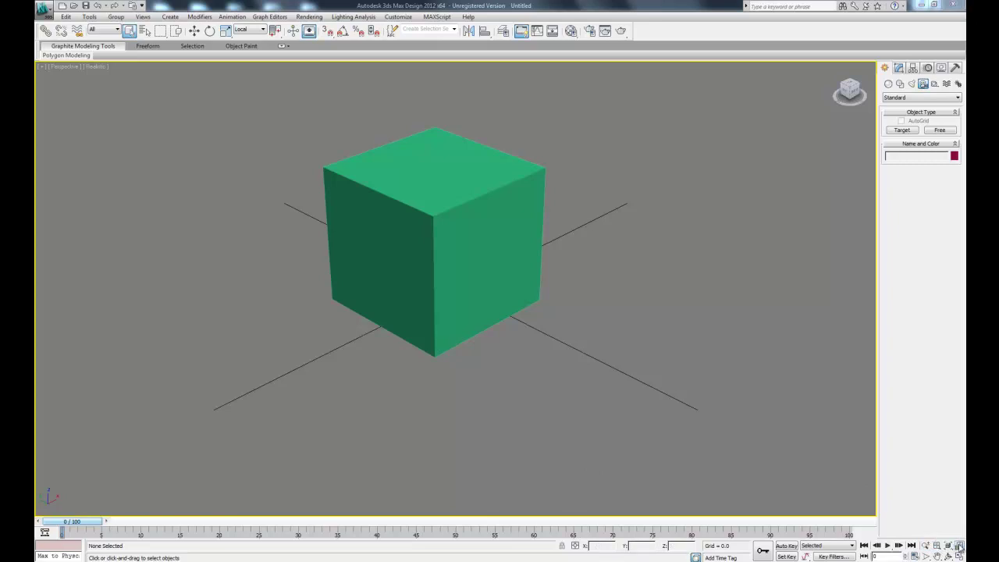
# Move the time slider from frame 0 to frame 1
pyautogui.moveTo(71, 522)
pyautogui.mouseDown()
pyautogui.moveTo(382, 528)
pyautogui.moveTo(60, 528)
pyautogui.mouseUp()
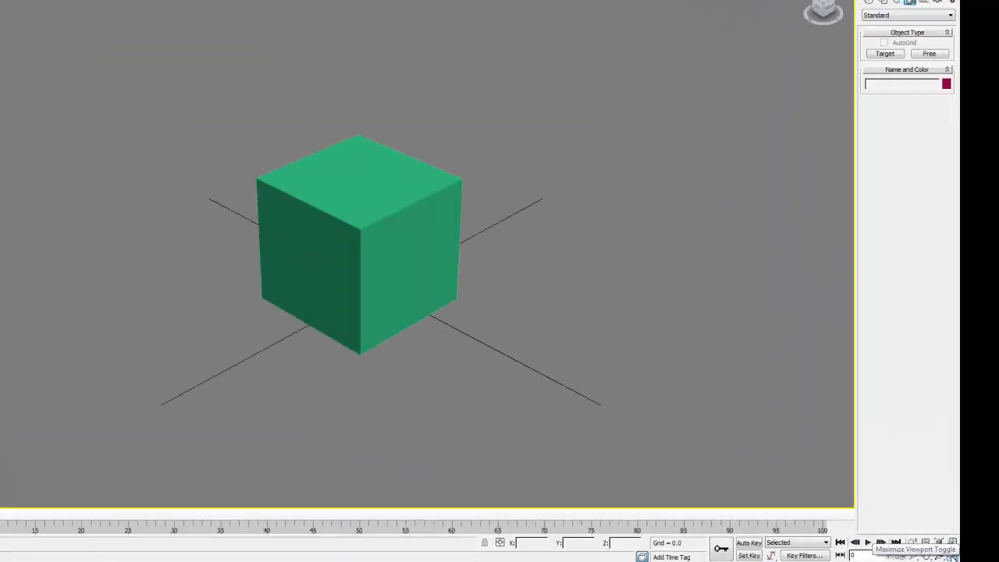
# Restore the four-viewport layout and make the Front viewport active
pyautogui.click(873, 546)
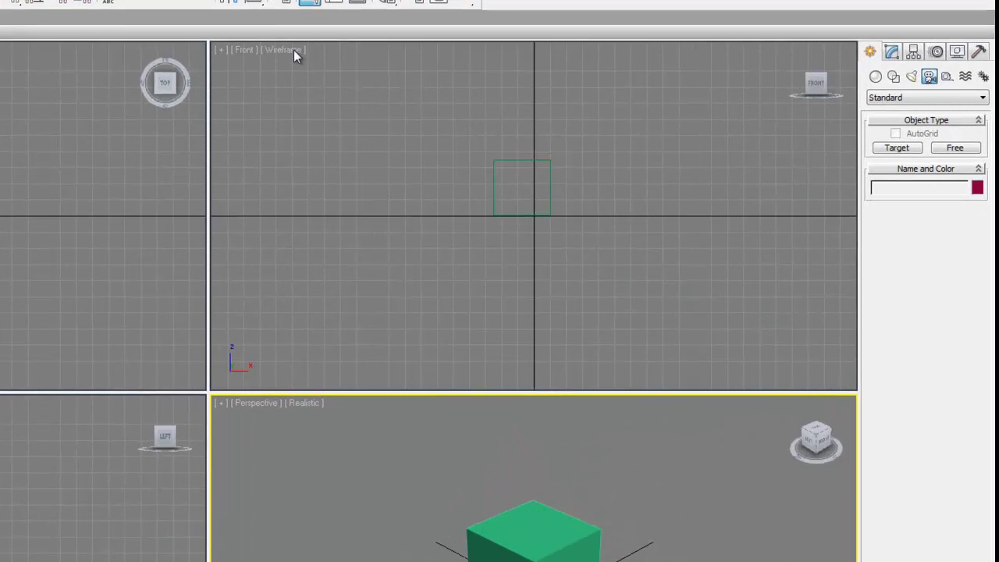
pyautogui.click(303, 175)
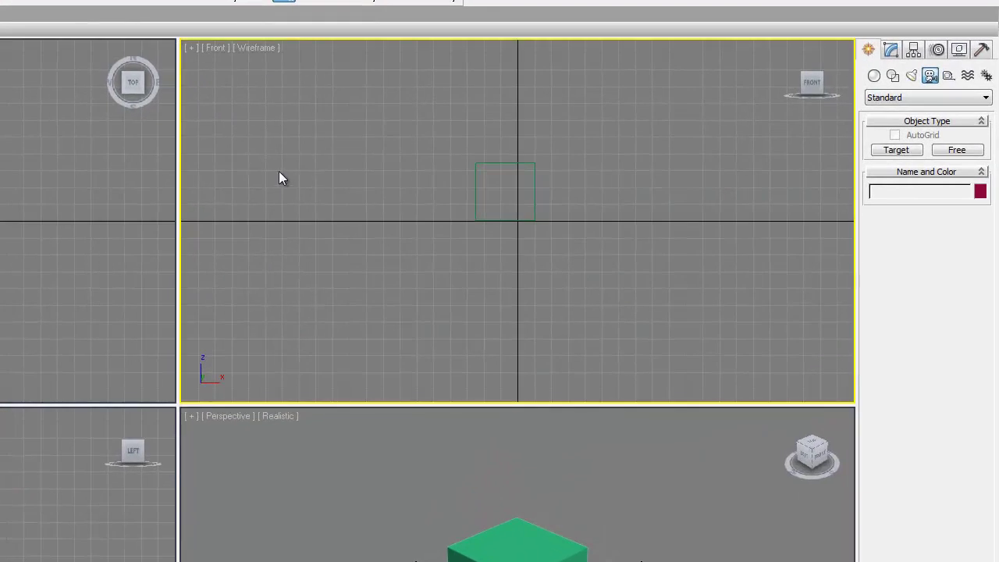
# Switch the upper viewport from Front to Back and set Shaded display, after trying Hidden Line
pyautogui.click(216, 48)
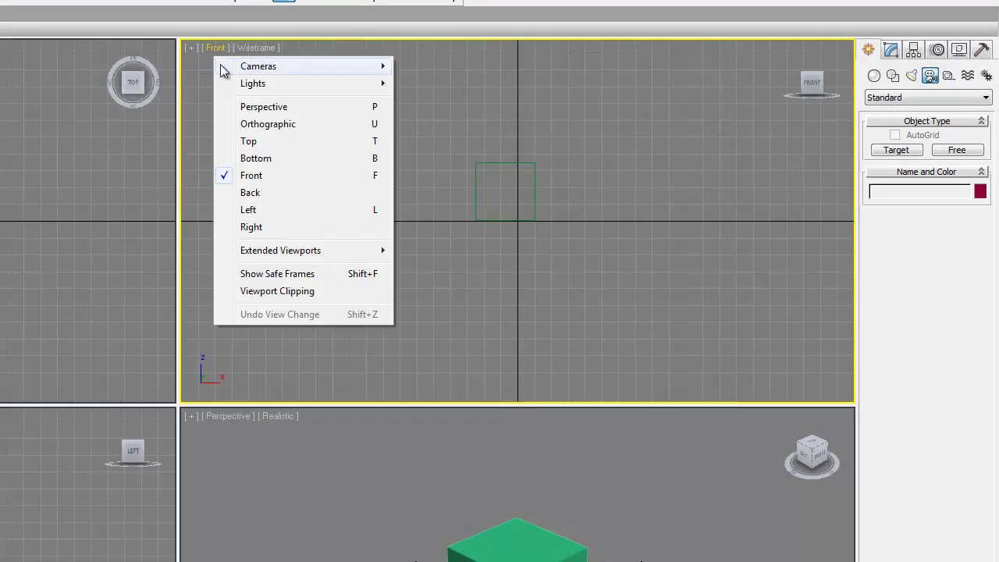
pyautogui.click(266, 194)
pyautogui.click(256, 48)
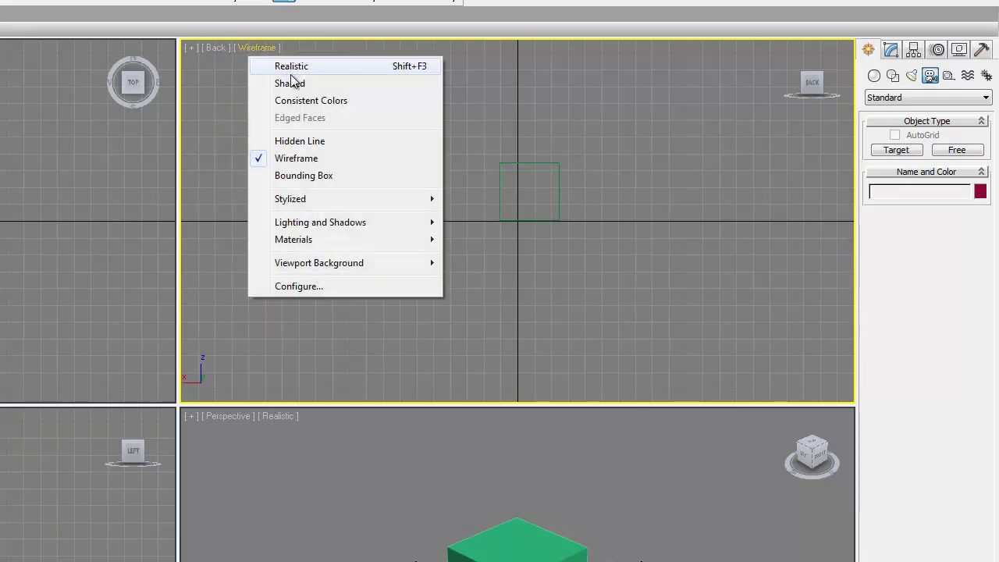
pyautogui.click(292, 81)
pyautogui.click(255, 47)
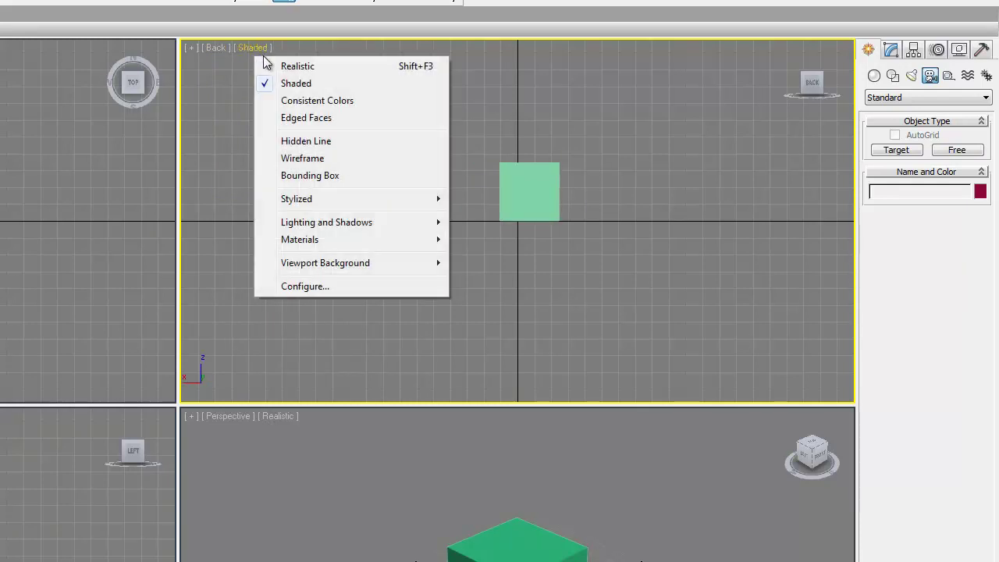
pyautogui.click(299, 140)
pyautogui.click(239, 50)
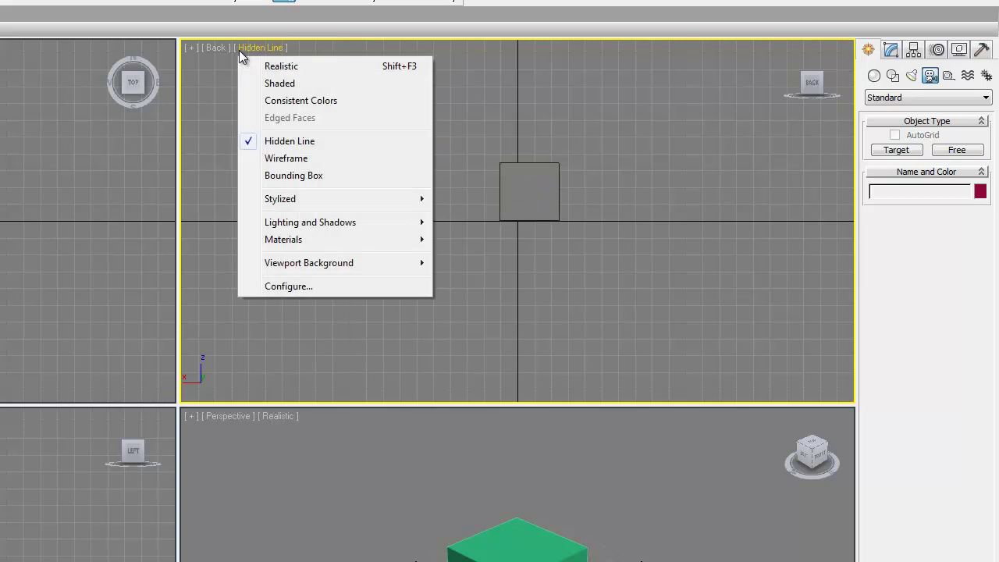
pyautogui.click(267, 82)
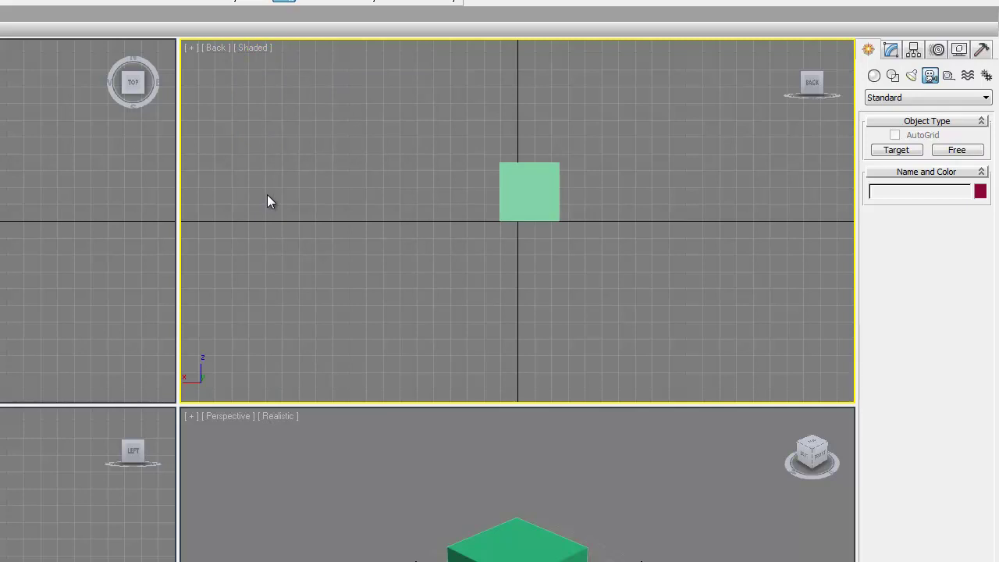
# Activate the Perspective viewport and orbit it with the ViewCube to a more tilted angle on the cube
pyautogui.click(143, 115)
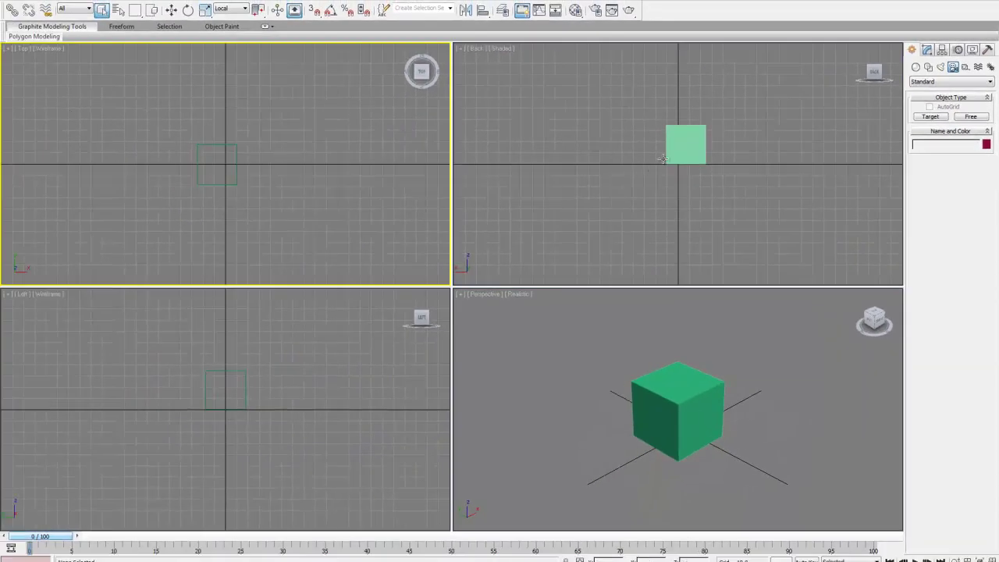
pyautogui.click(678, 338)
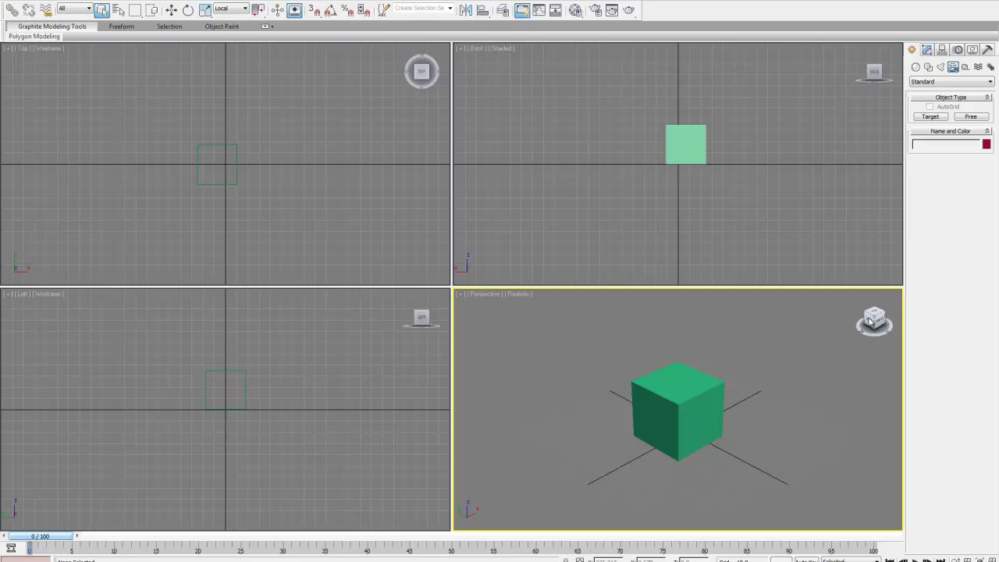
pyautogui.moveTo(869, 321); pyautogui.dragTo(668, 313)
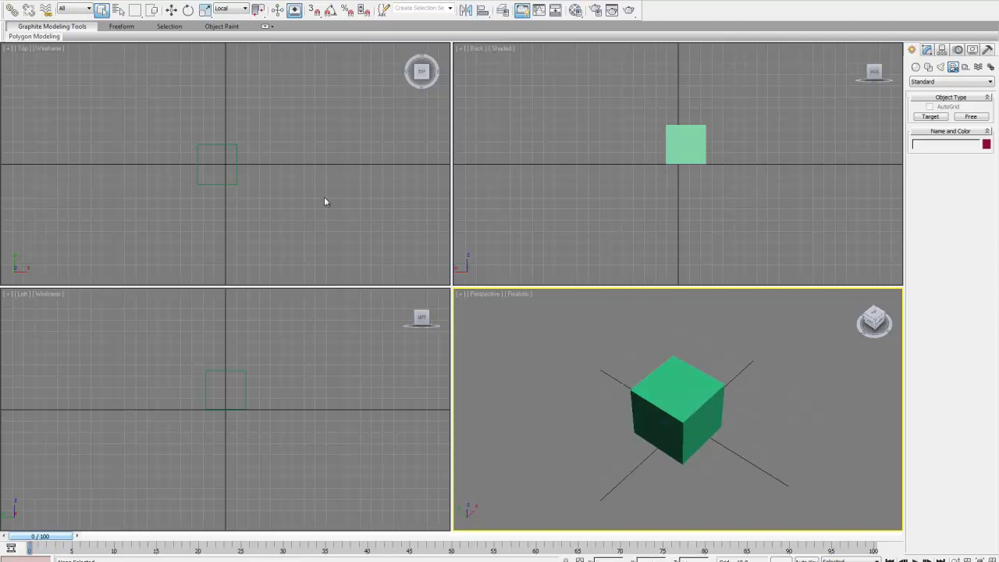
pyautogui.click(561, 146)
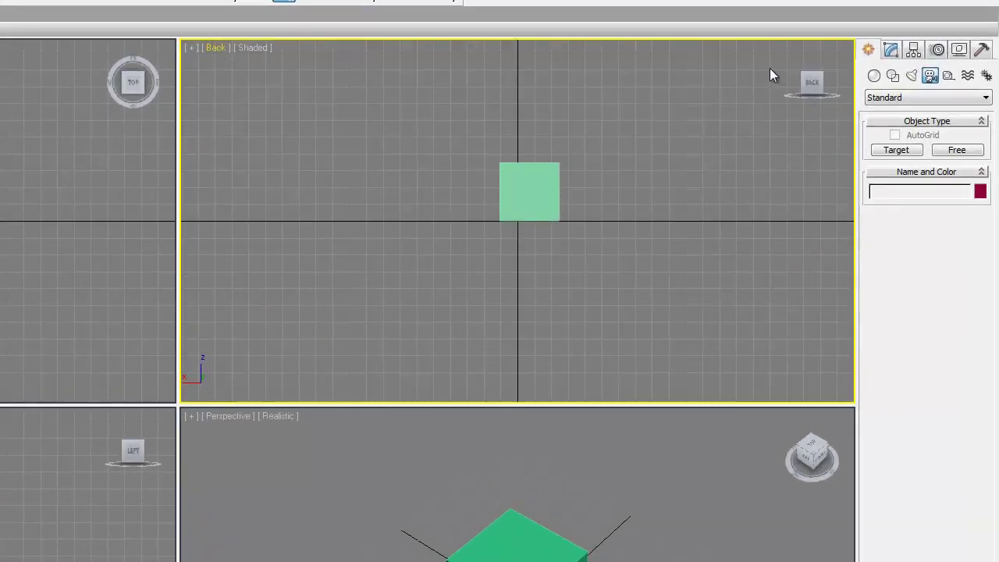
pyautogui.moveTo(811, 81); pyautogui.dragTo(729, 106)
pyautogui.moveTo(788, 88); pyautogui.dragTo(742, 98)
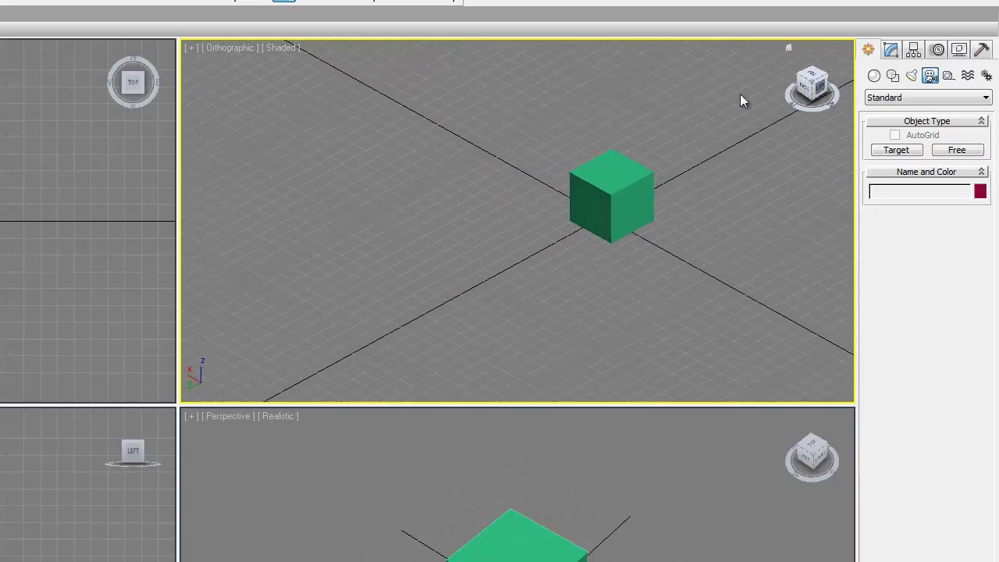
pyautogui.click(225, 48)
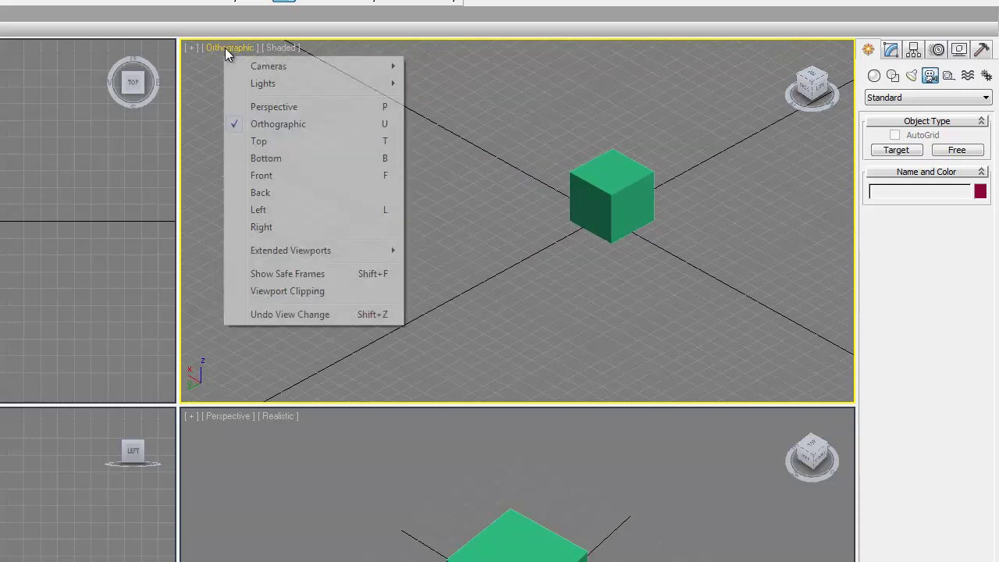
pyautogui.click(770, 103)
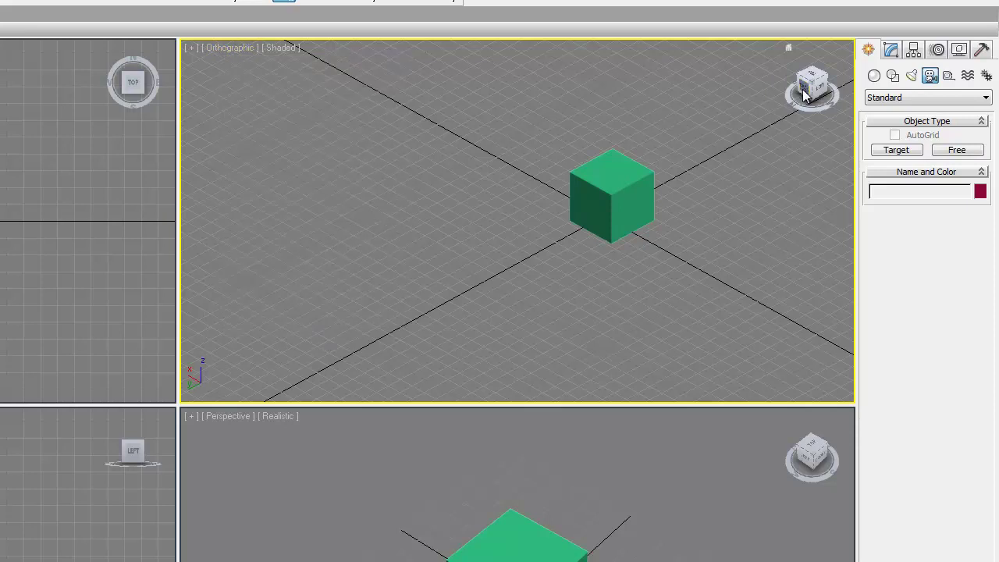
pyautogui.click(806, 93)
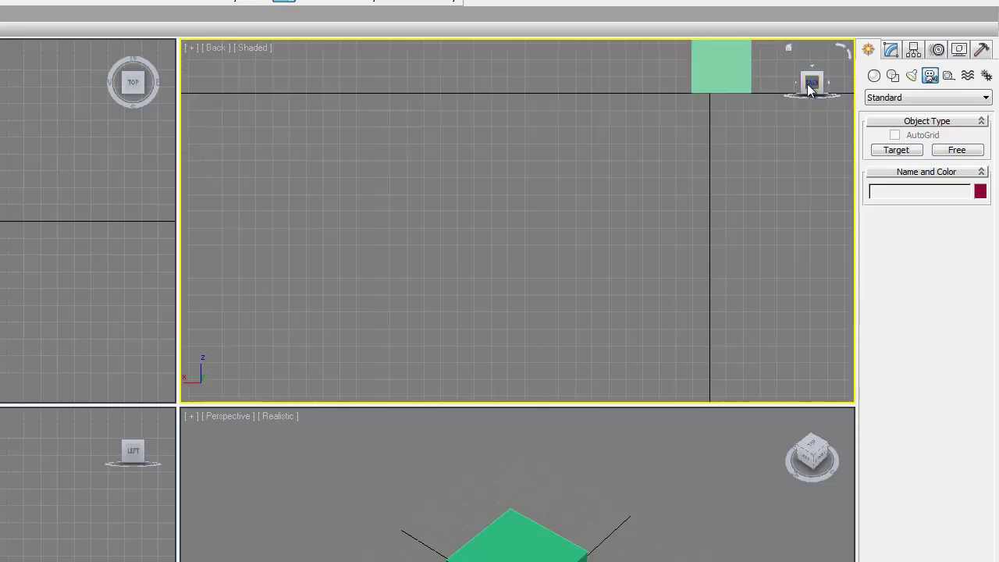
# Pan and zoom the Back view so the green box appears larger and right of centre
pyautogui.moveTo(689, 175); pyautogui.dragTo(515, 274, button='middle')
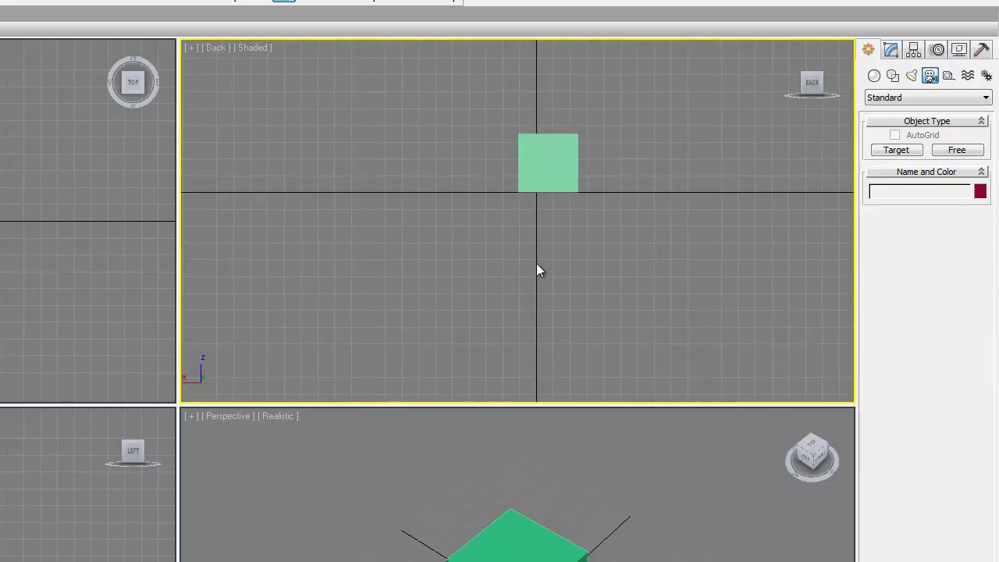
pyautogui.moveTo(632, 153); pyautogui.dragTo(598, 207, button='middle')
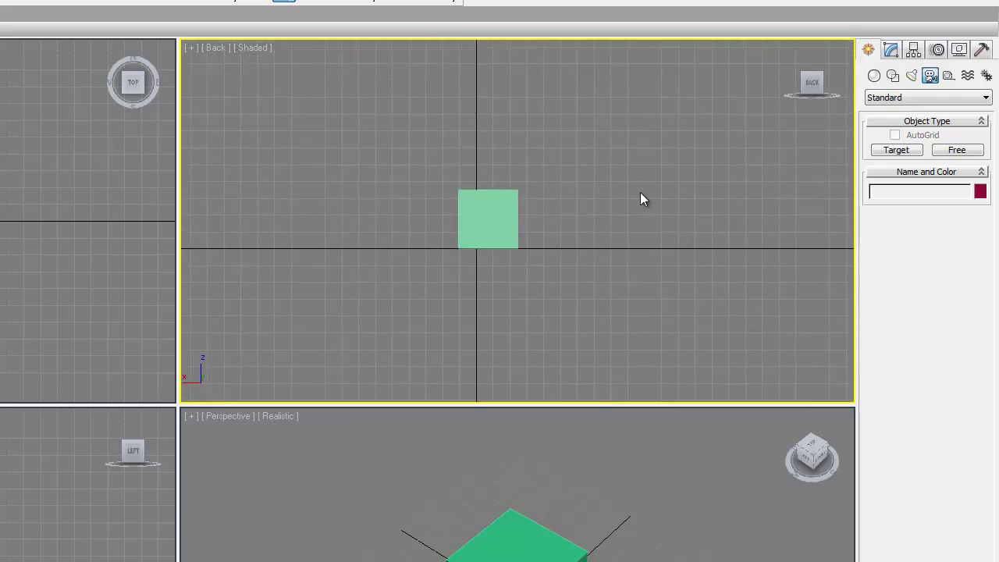
pyautogui.scroll(3, 519, 259)
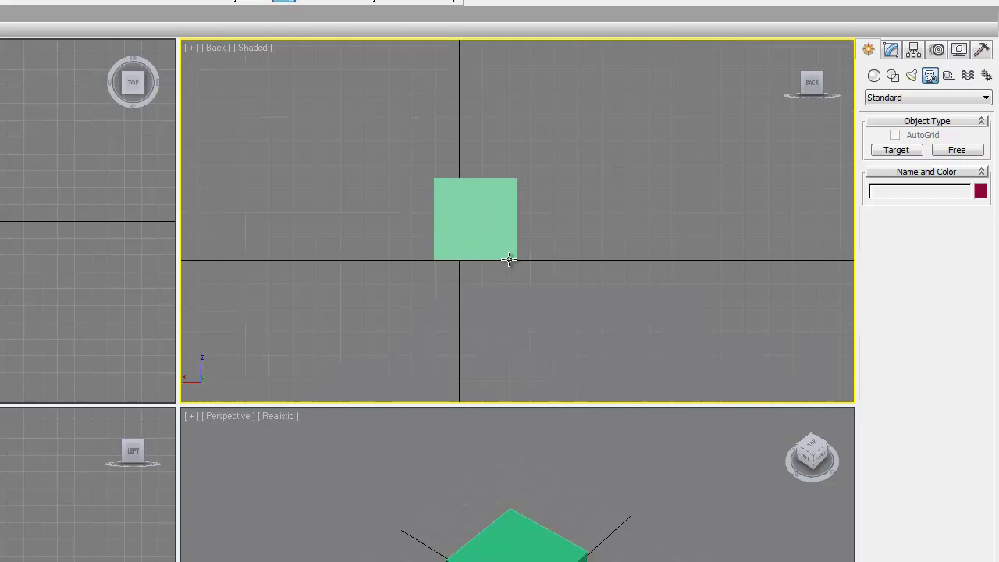
pyautogui.scroll(-3, 511, 257)
pyautogui.scroll(5, 504, 256)
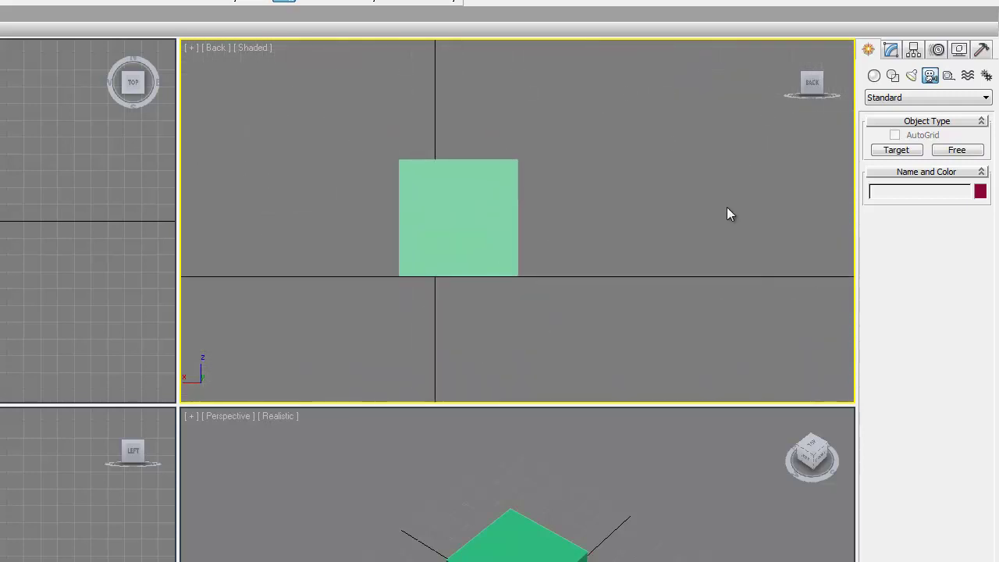
pyautogui.scroll(-2, 719, 200)
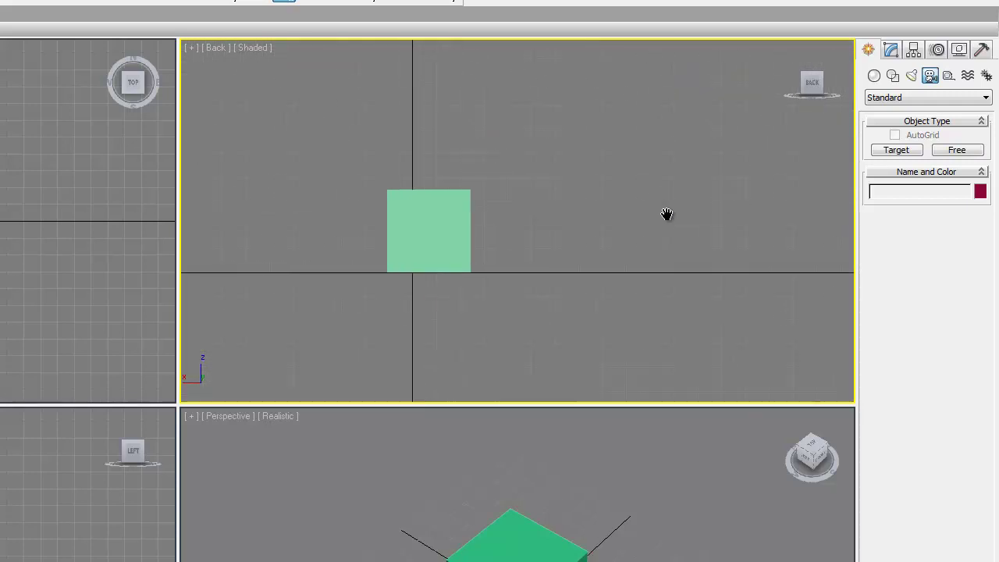
pyautogui.moveTo(667, 216); pyautogui.dragTo(742, 257, button='middle')
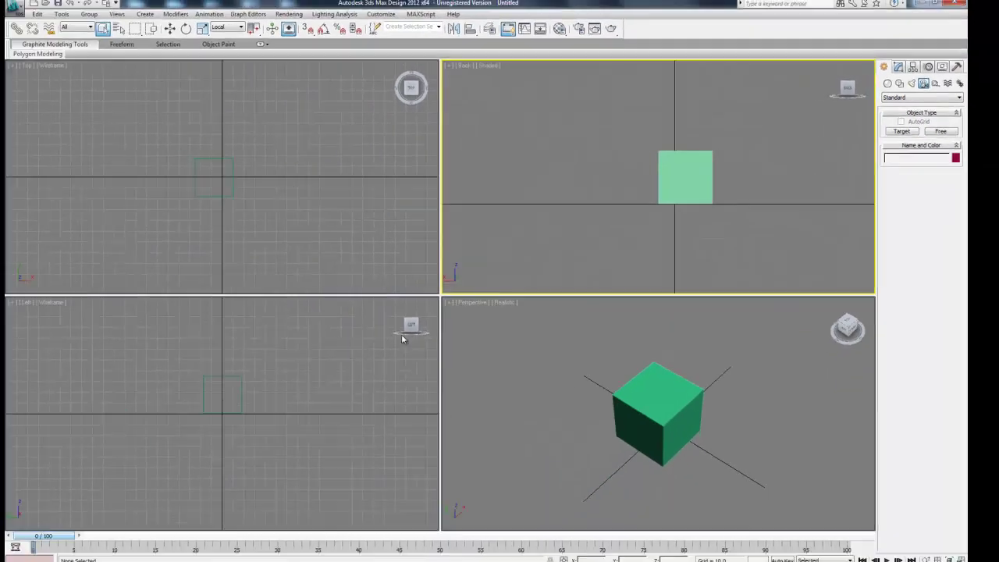
pyautogui.click(576, 370)
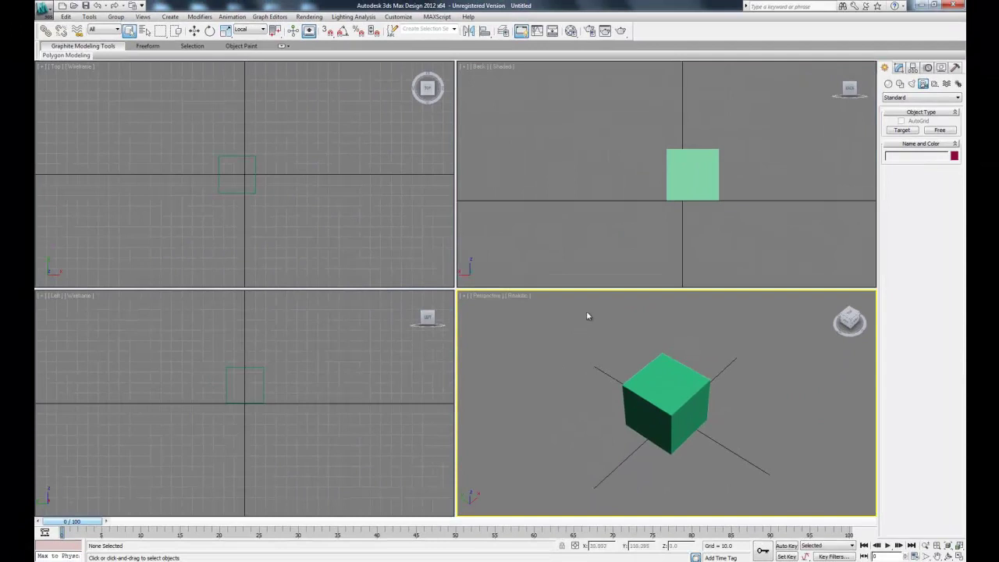
pyautogui.click(489, 225)
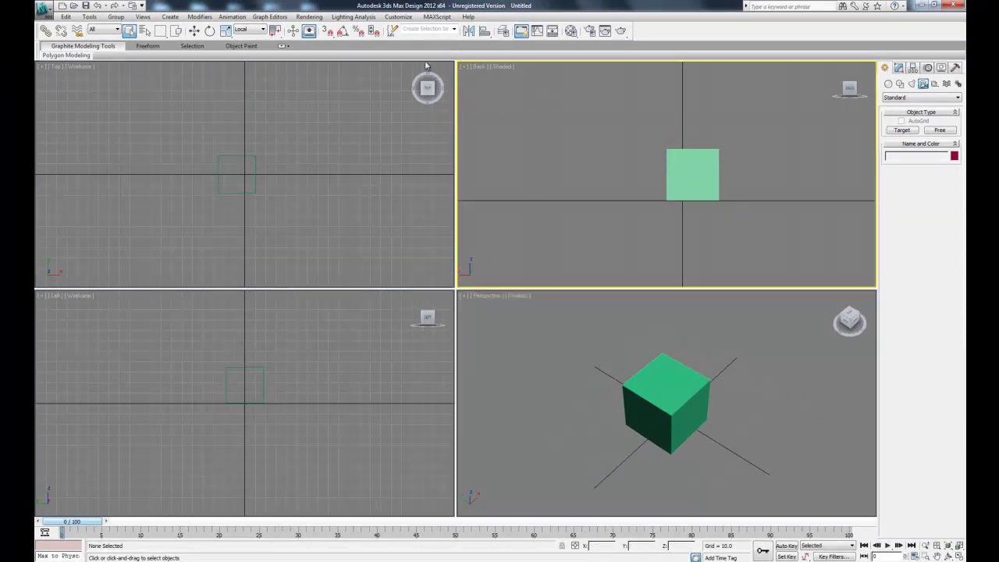
pyautogui.click(315, 119)
pyautogui.click(508, 117)
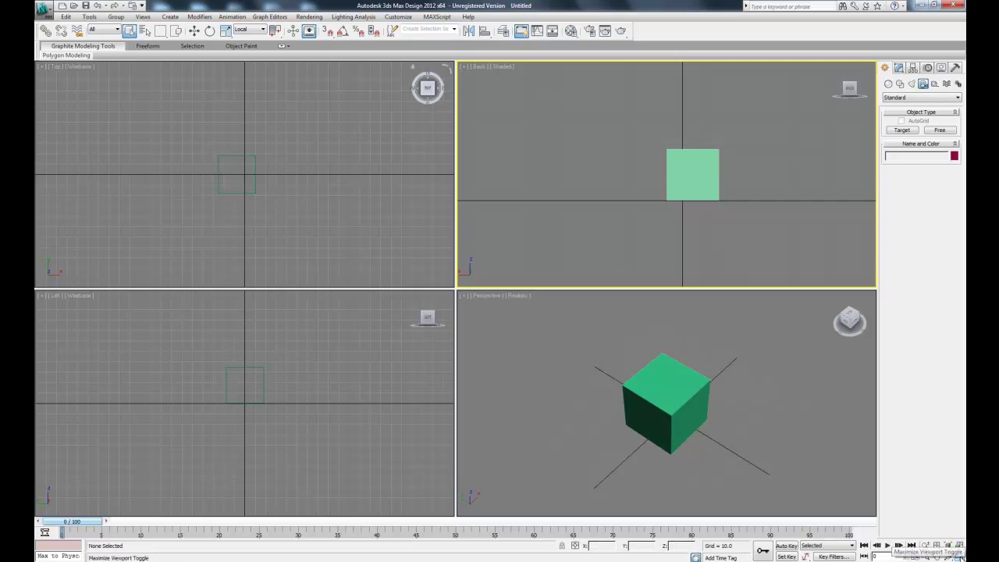
pyautogui.click(959, 552)
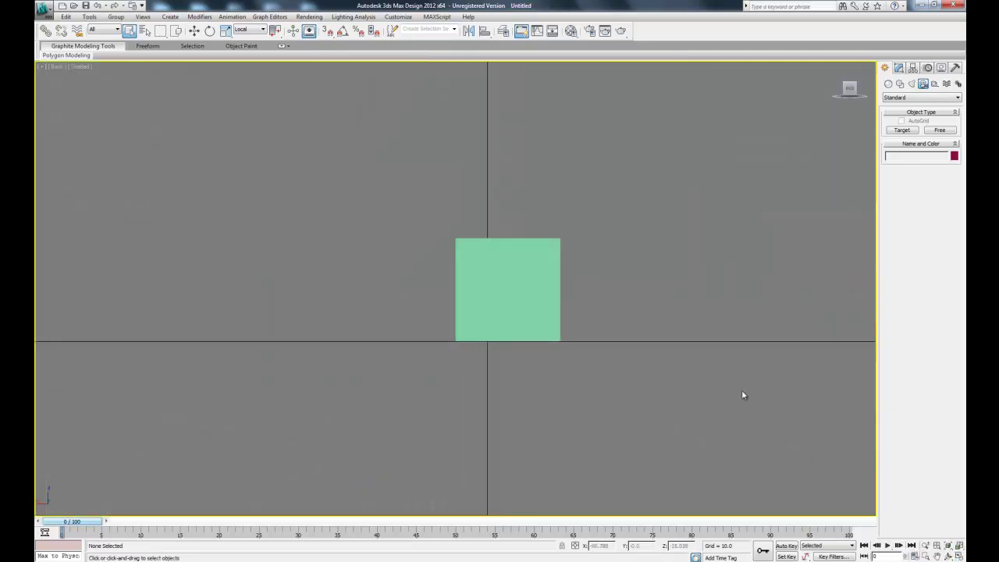
pyautogui.click(959, 555)
pyautogui.click(305, 374)
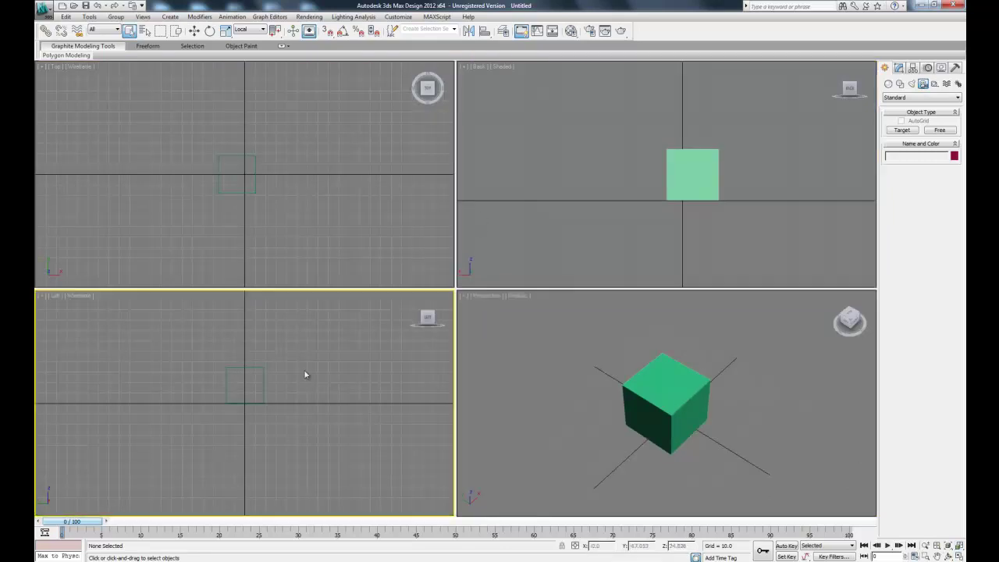
pyautogui.click(959, 555)
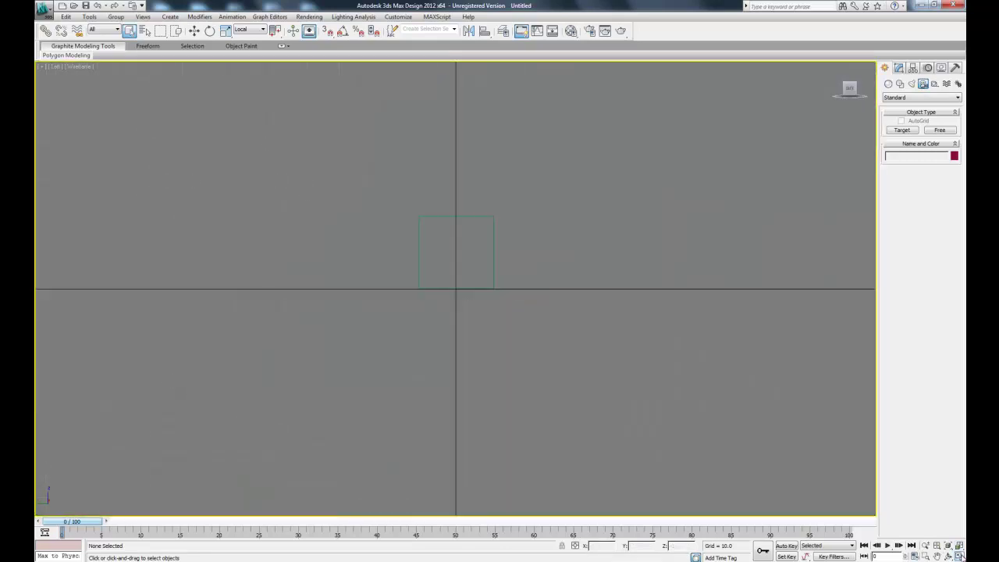
pyautogui.click(959, 556)
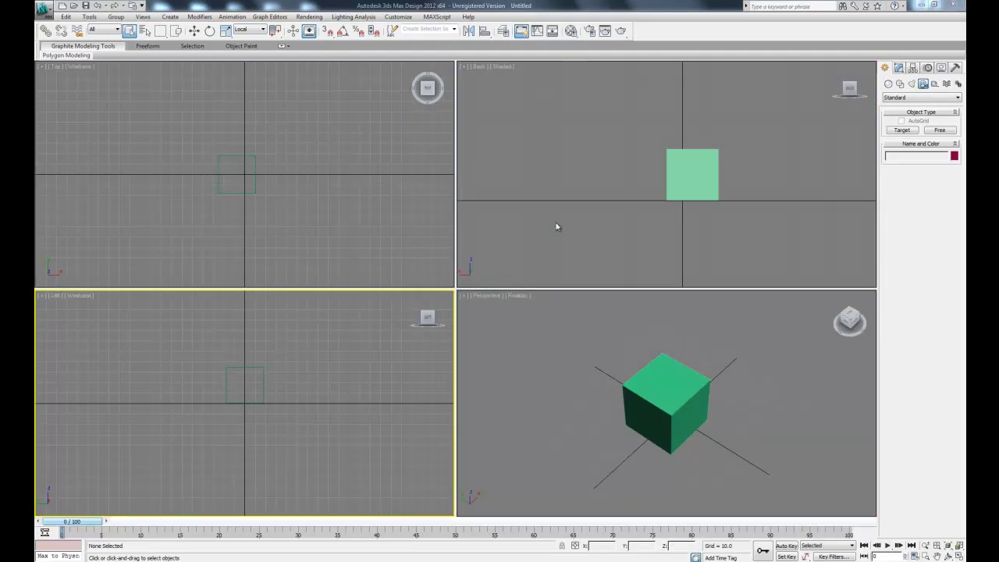
pyautogui.rightClick(947, 555)
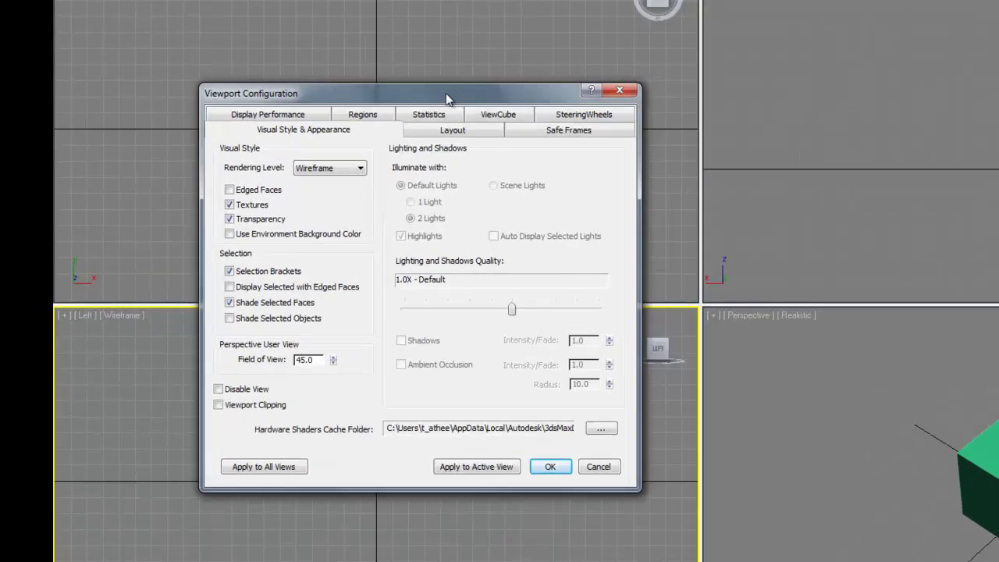
pyautogui.click(460, 129)
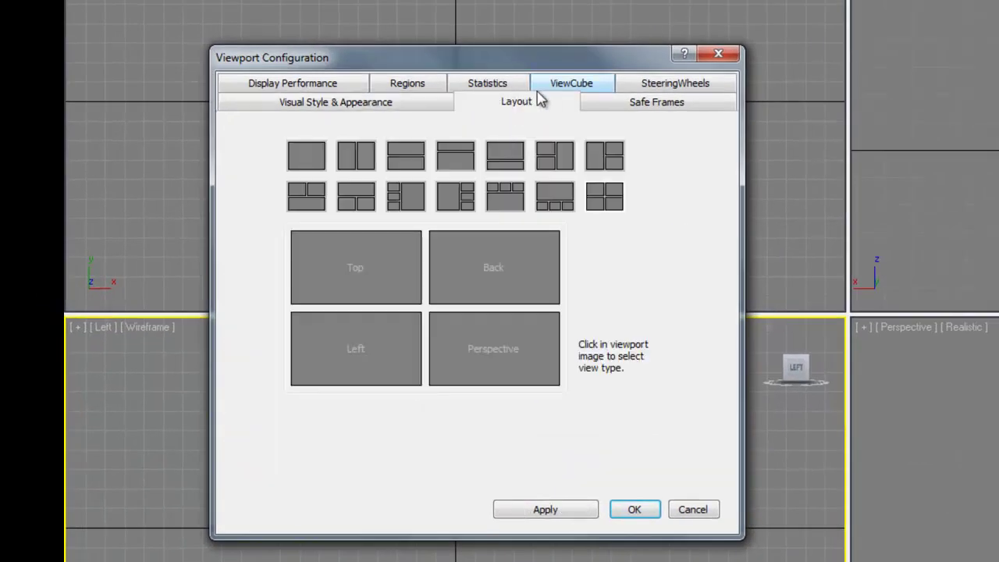
pyautogui.click(304, 156)
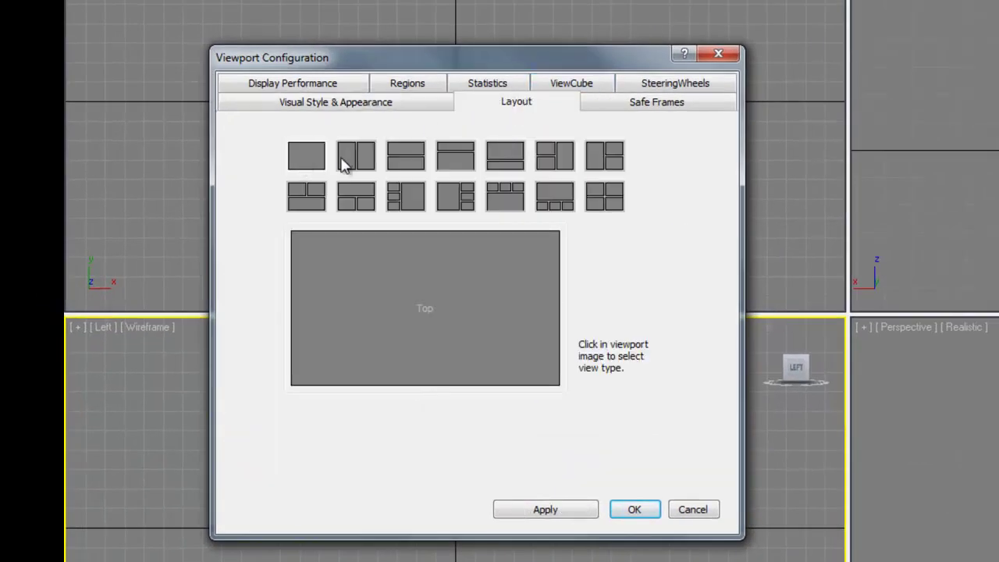
pyautogui.click(349, 162)
pyautogui.click(397, 161)
pyautogui.click(460, 162)
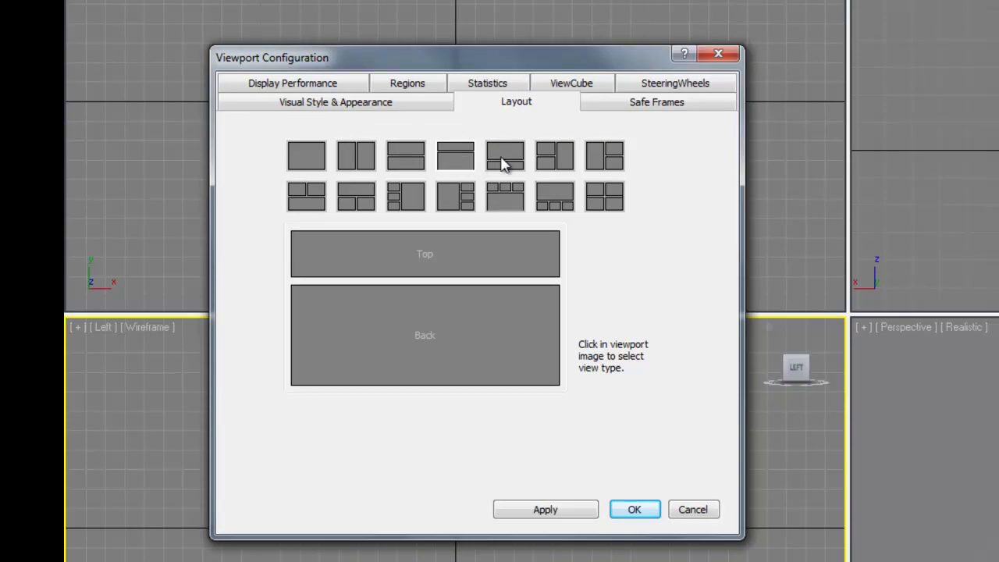
pyautogui.click(507, 162)
pyautogui.click(569, 162)
pyautogui.click(600, 162)
pyautogui.click(604, 196)
pyautogui.click(555, 196)
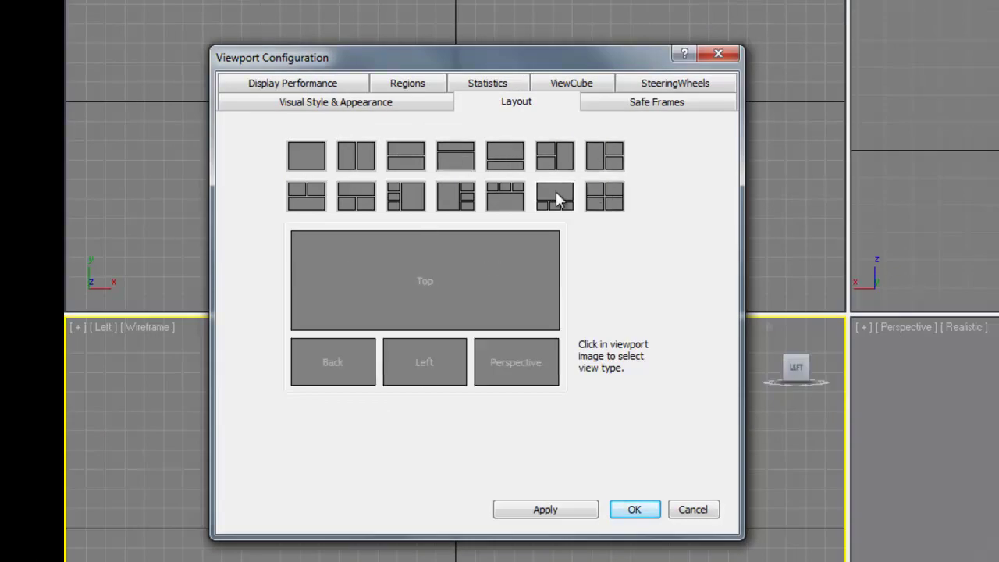
pyautogui.click(505, 196)
pyautogui.click(709, 512)
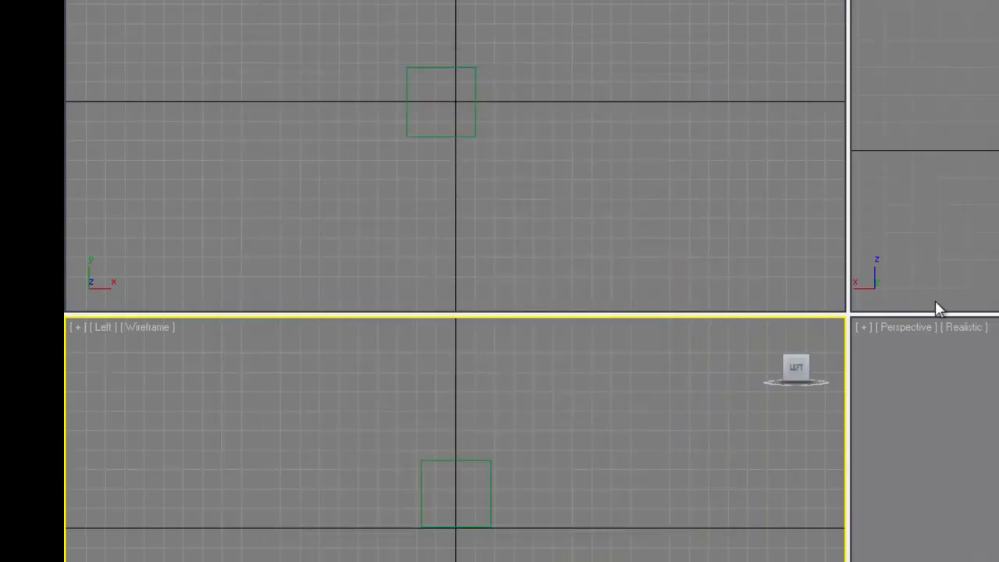